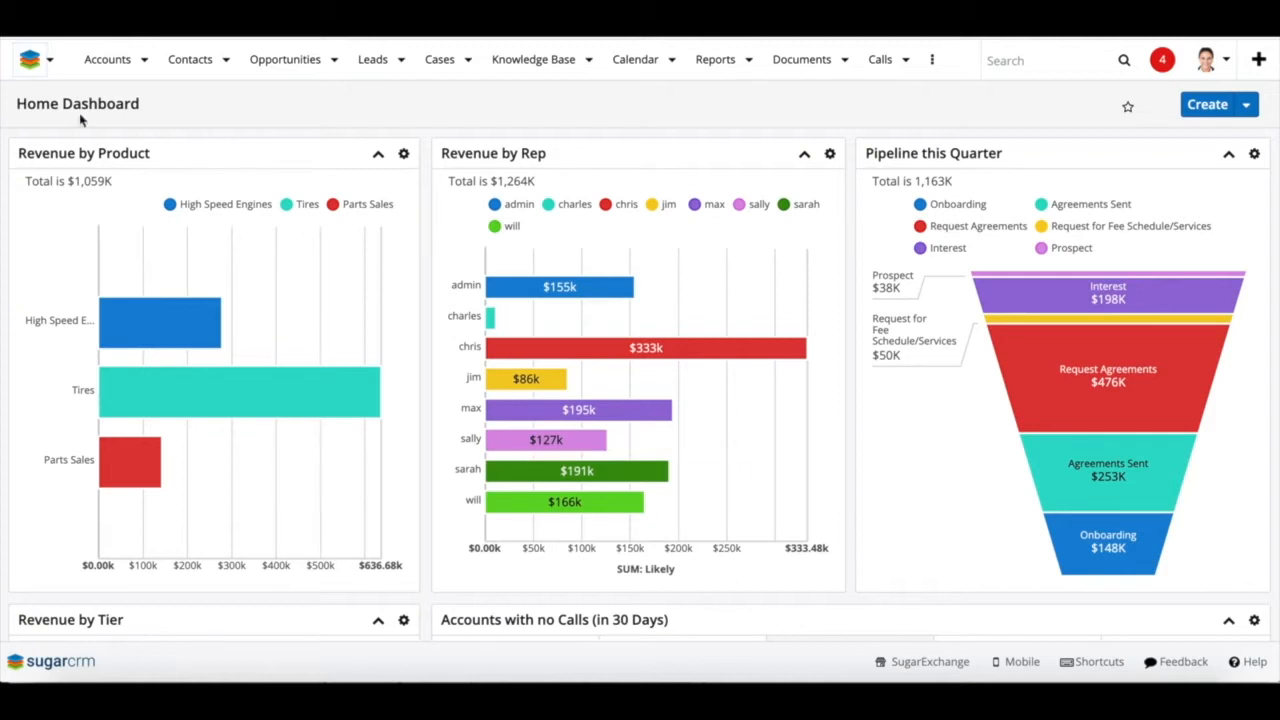
Open the Accounts list, create a new filter, and browse its filterable fields
click(107, 60)
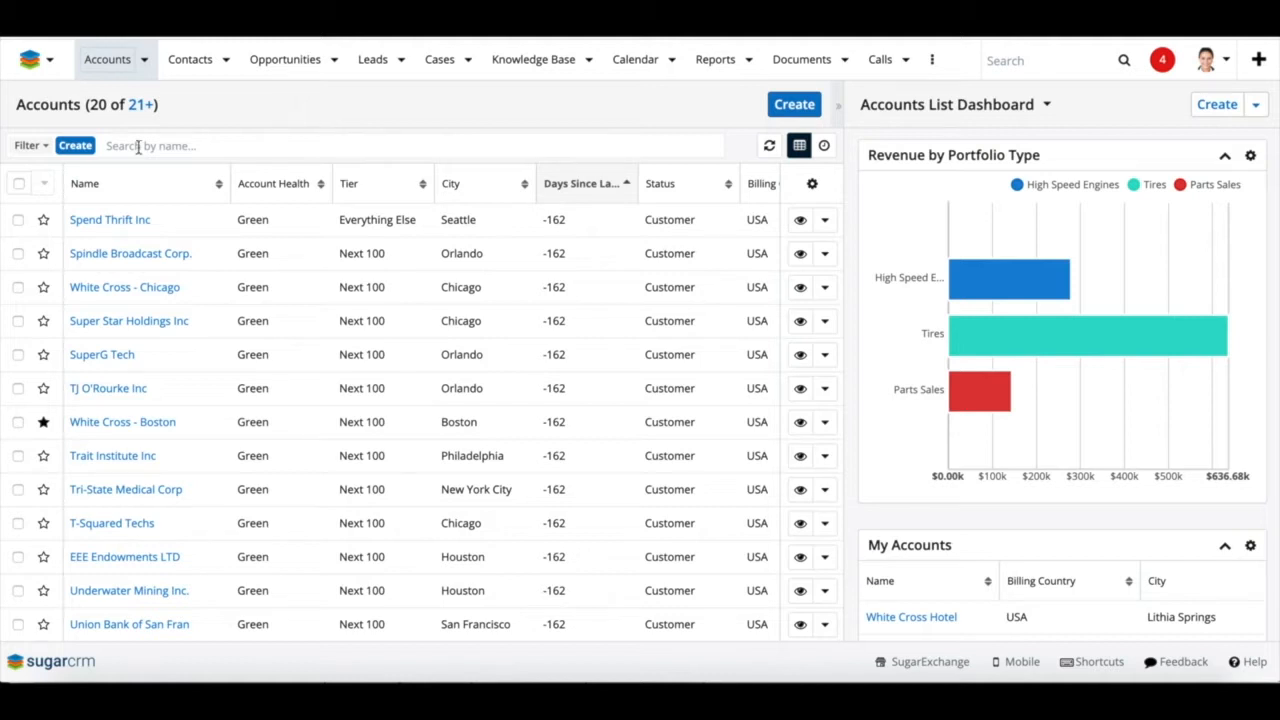
click(75, 147)
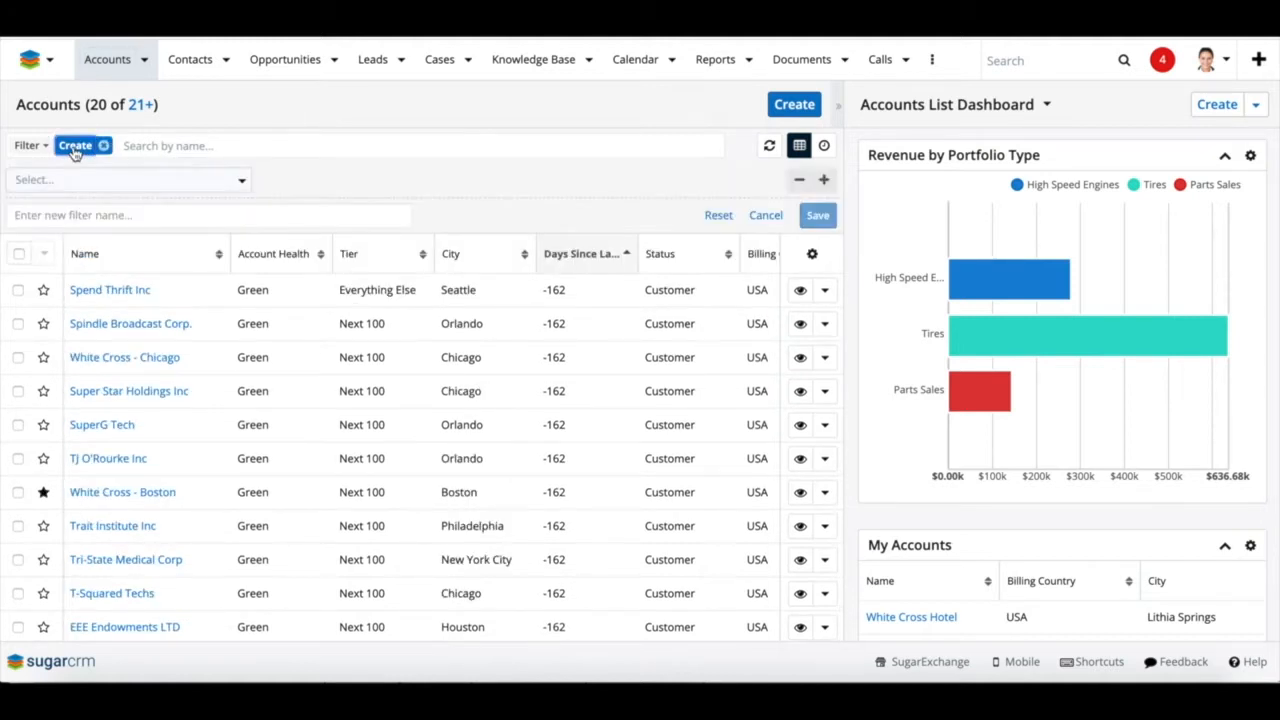
click(75, 179)
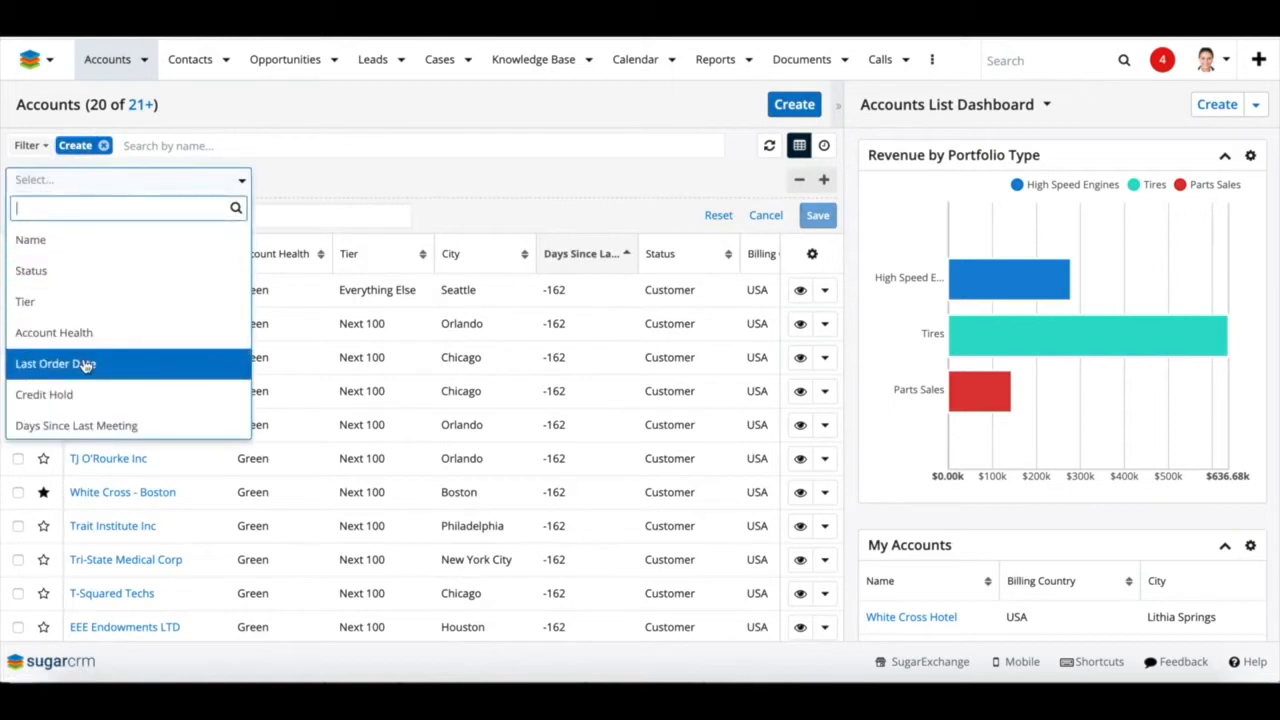
scroll(86, 365, down, 6)
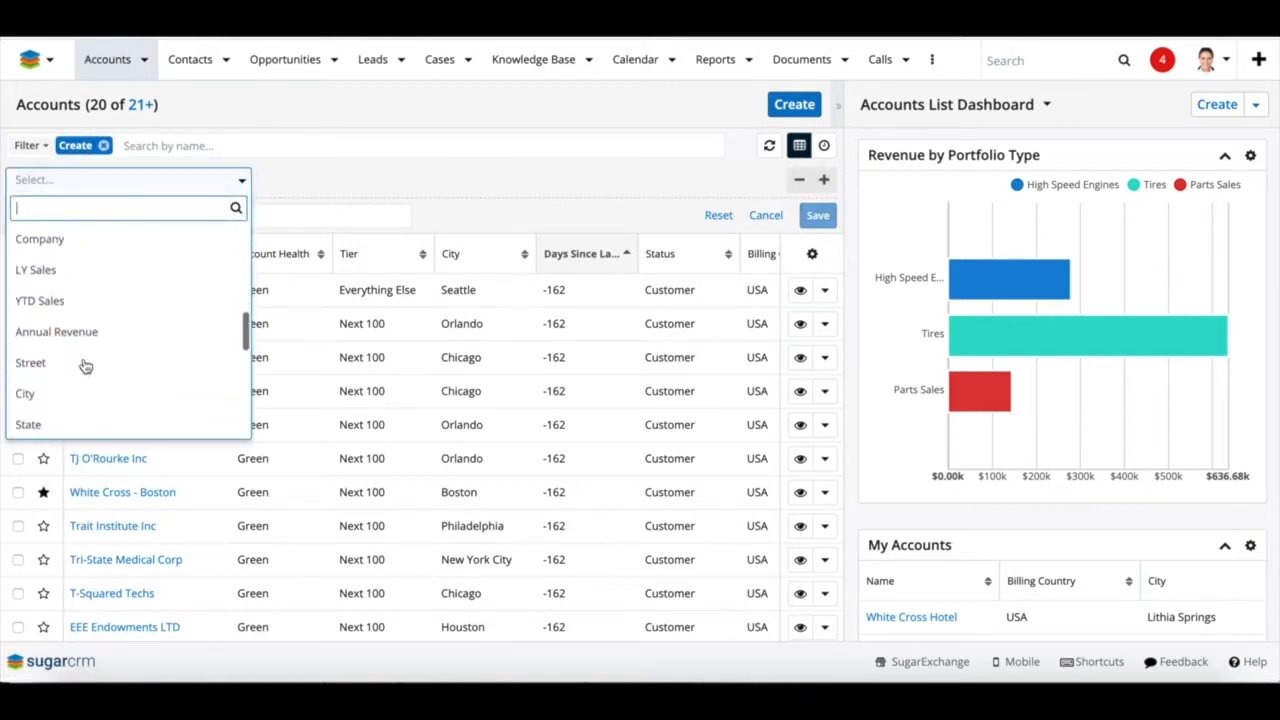
scroll(86, 365, down, 3)
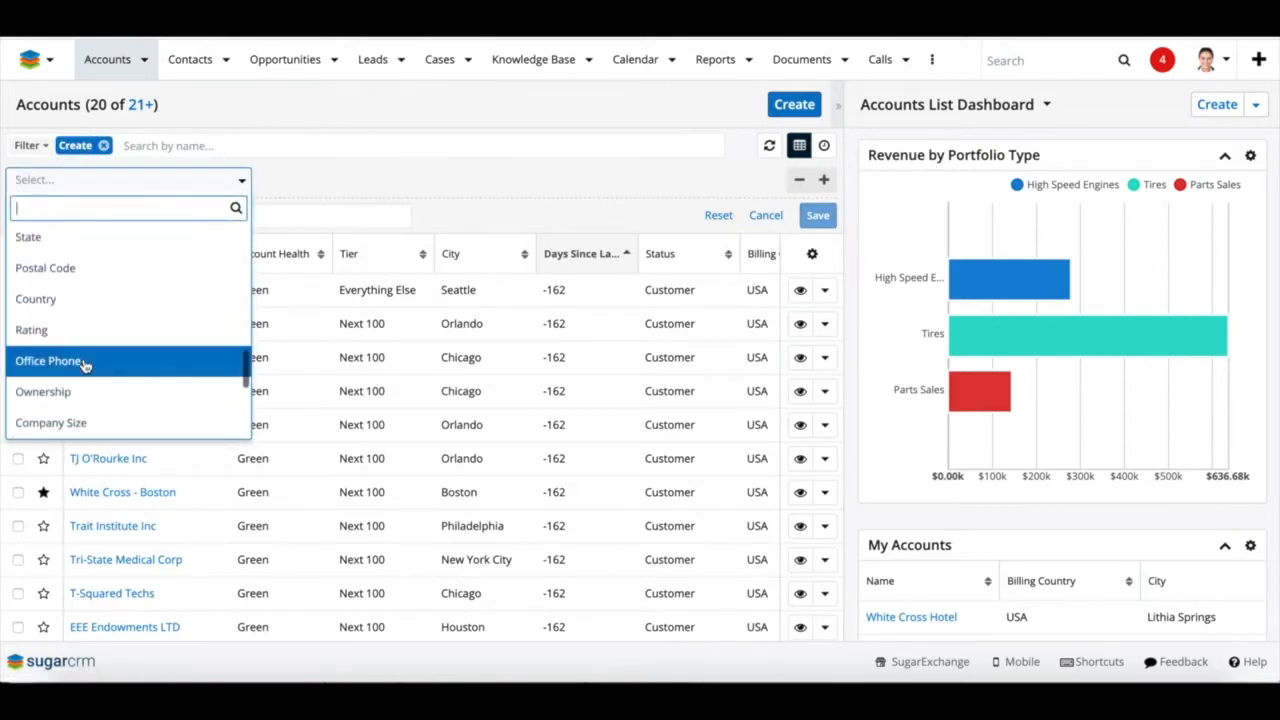
scroll(86, 365, down, 2)
scroll(86, 365, up, 6)
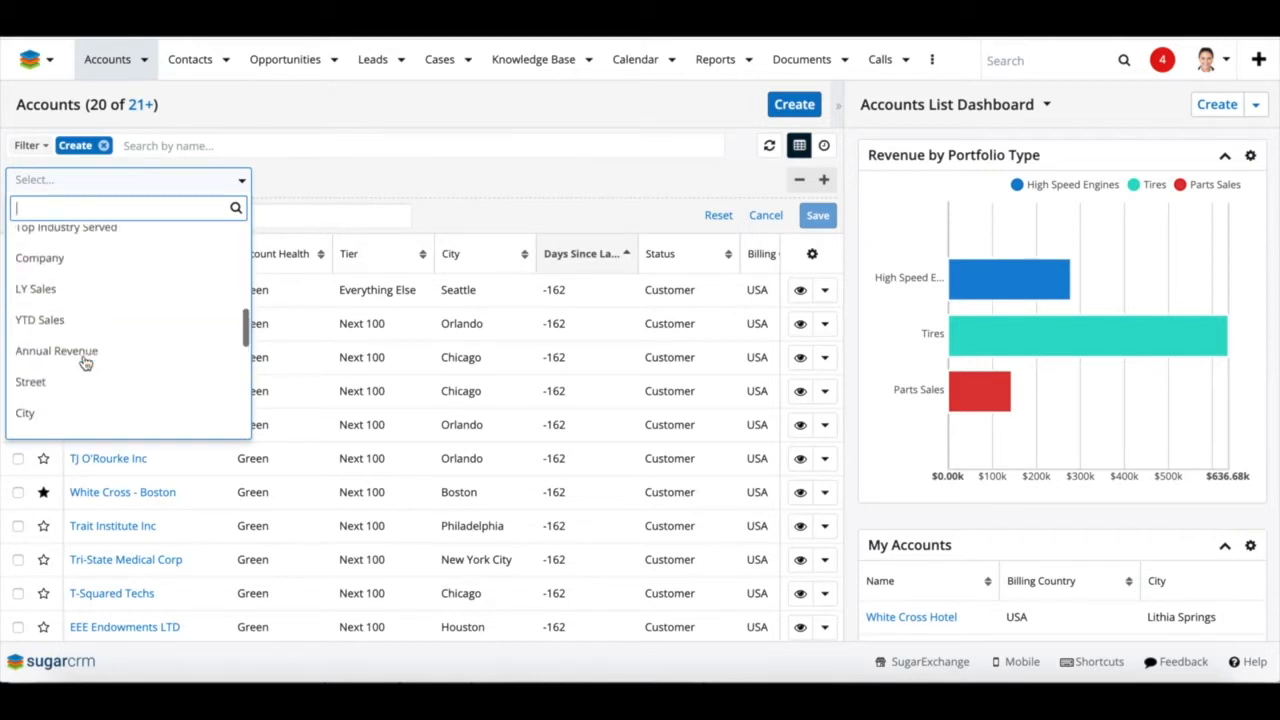
scroll(86, 365, up, 4)
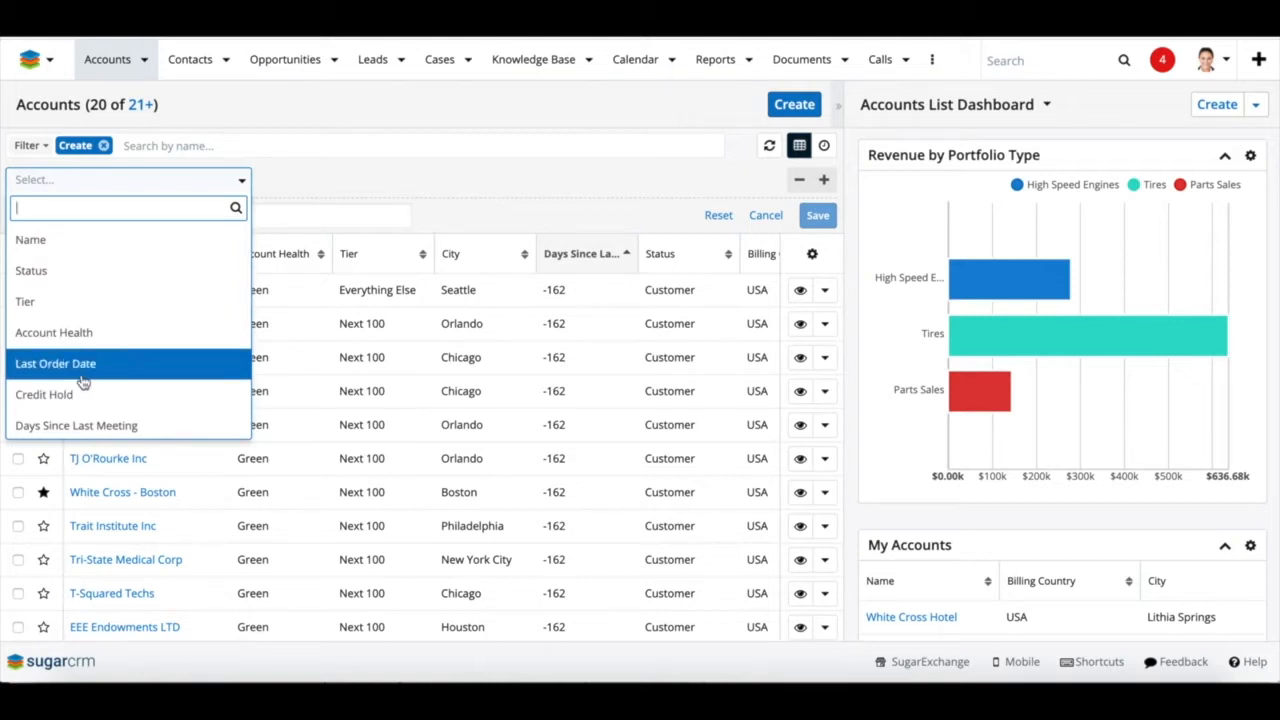
Add a filter condition: Status is any of Customer
click(90, 272)
click(366, 180)
click(362, 206)
click(588, 178)
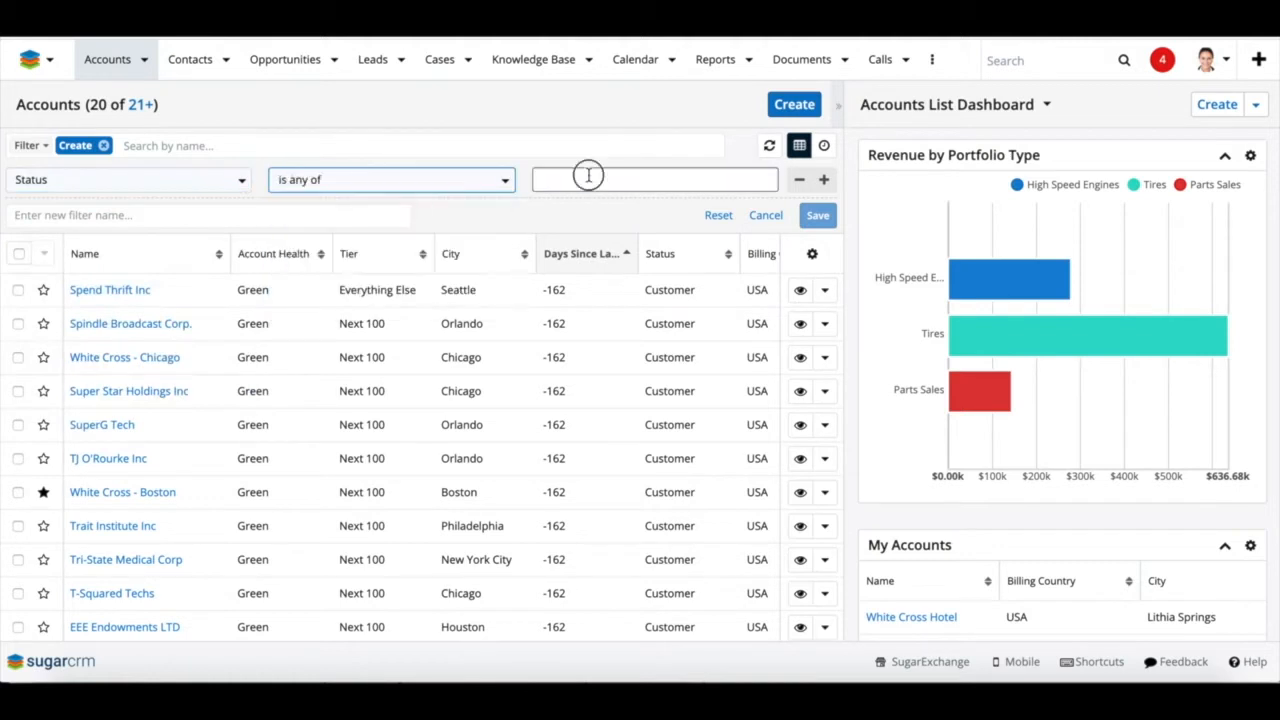
click(570, 210)
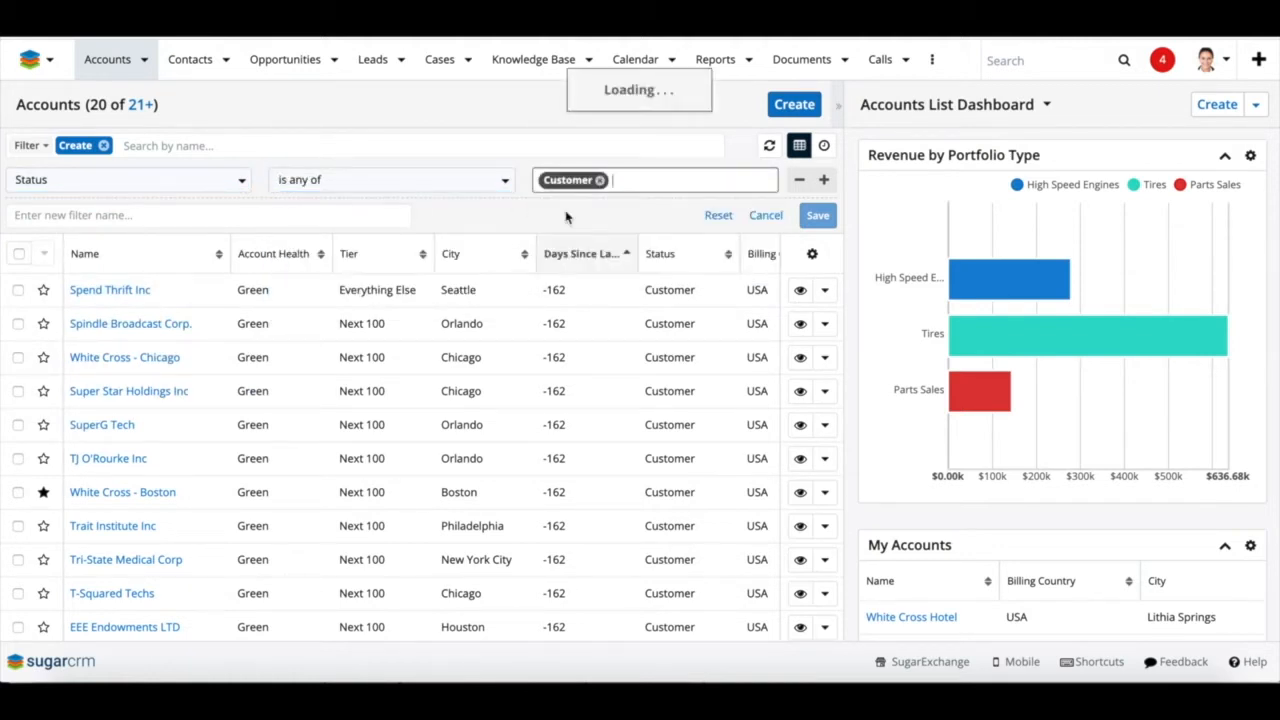
Add a second condition: Tier is any of Top 40
click(823, 183)
click(240, 216)
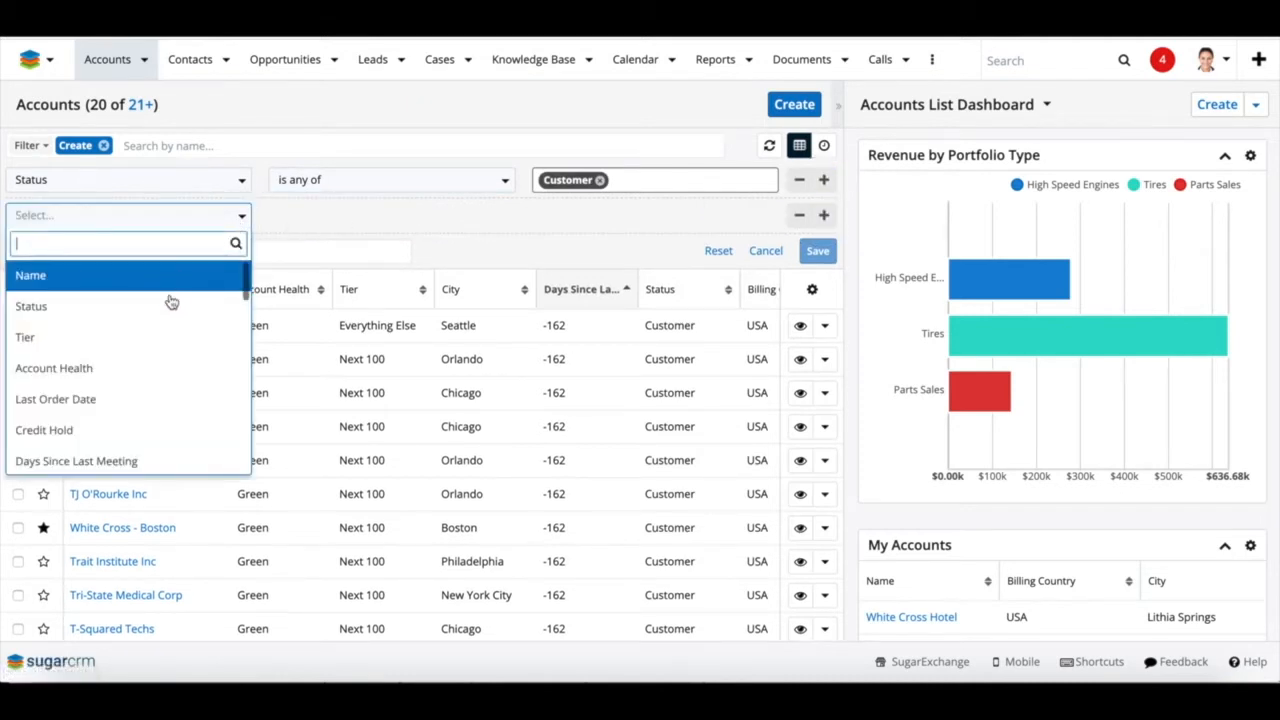
click(160, 337)
click(338, 215)
click(333, 238)
click(591, 214)
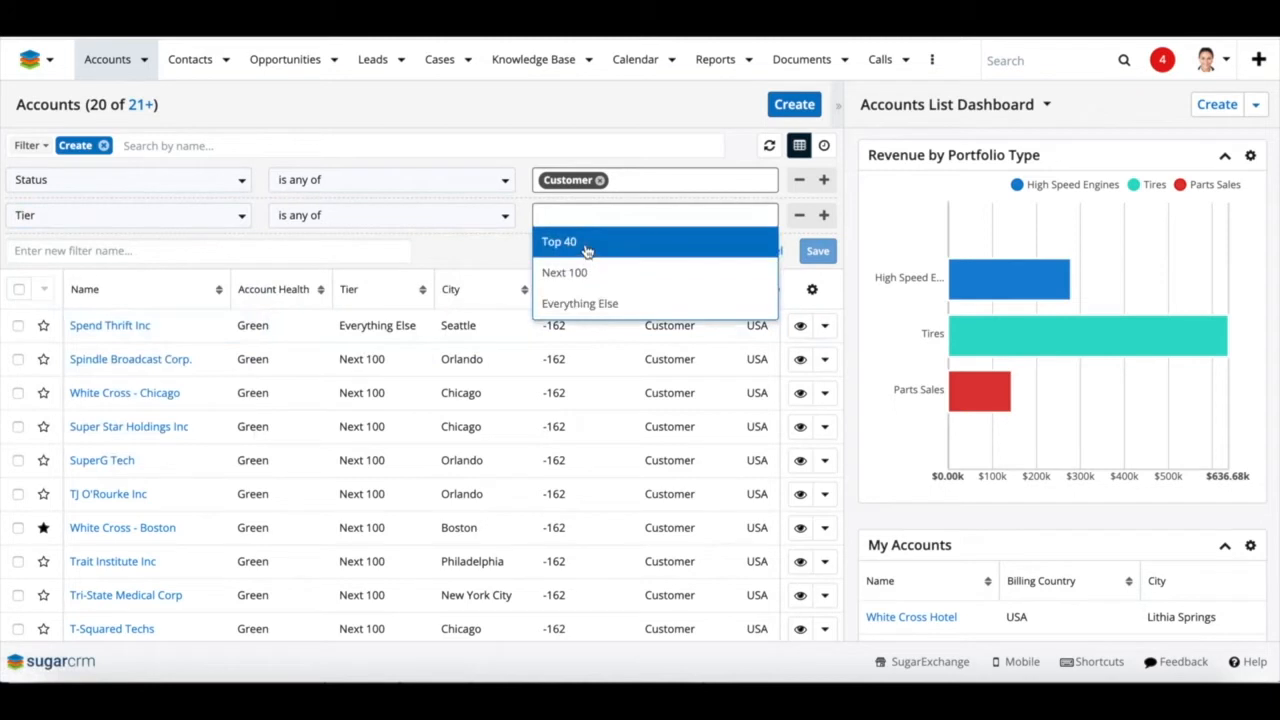
click(587, 245)
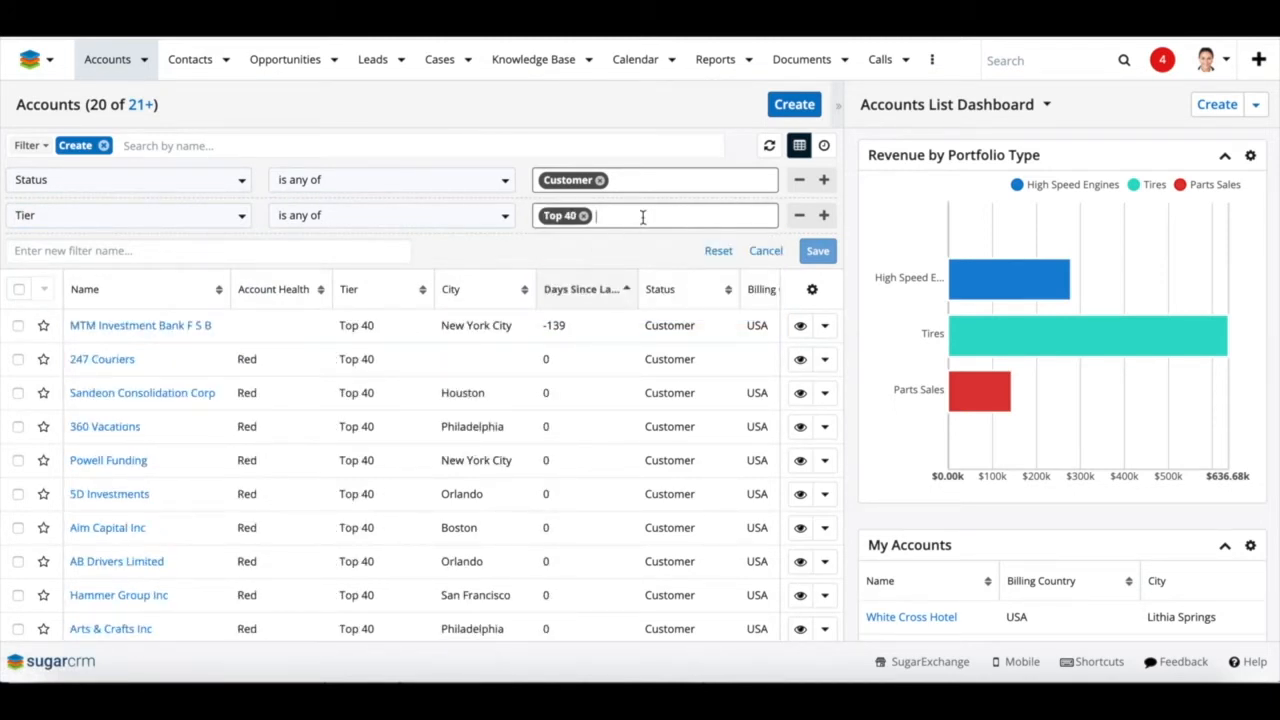
Add a third condition: City exactly matches Philadelphia
click(824, 215)
click(234, 252)
scroll(161, 441, down, 10)
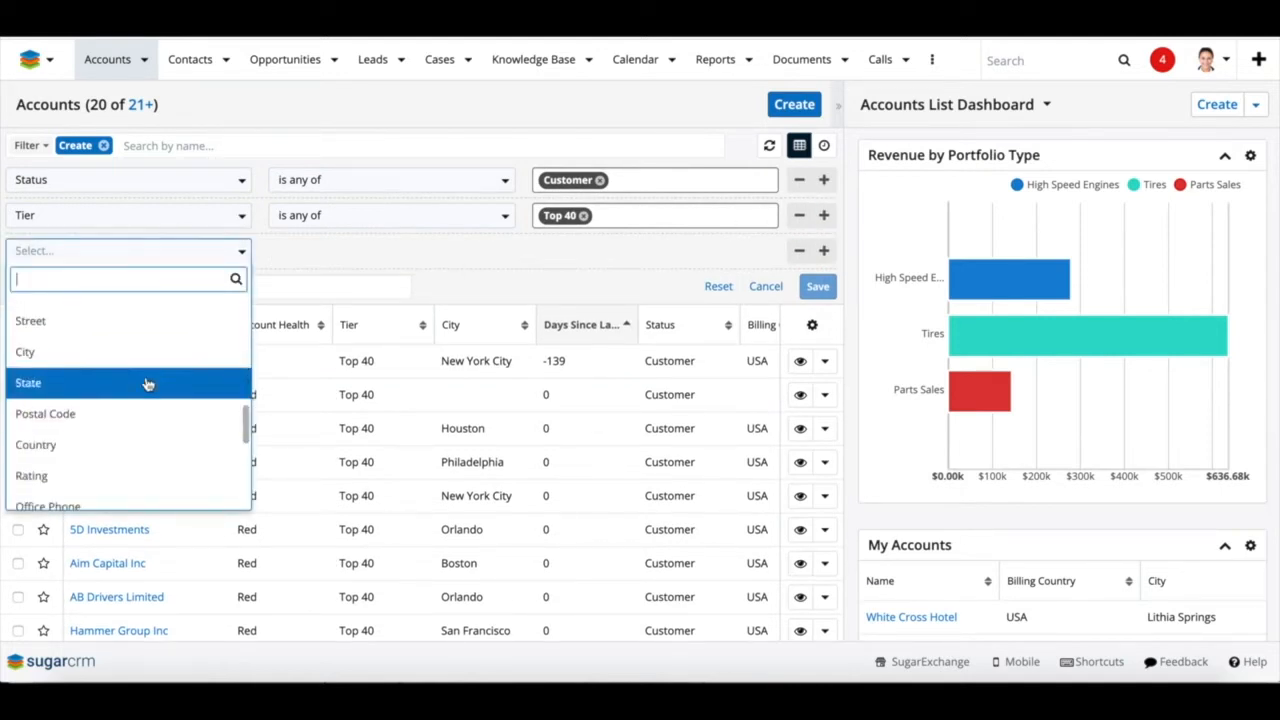
click(147, 352)
click(290, 251)
click(300, 281)
click(553, 251)
text(Philadelphia)
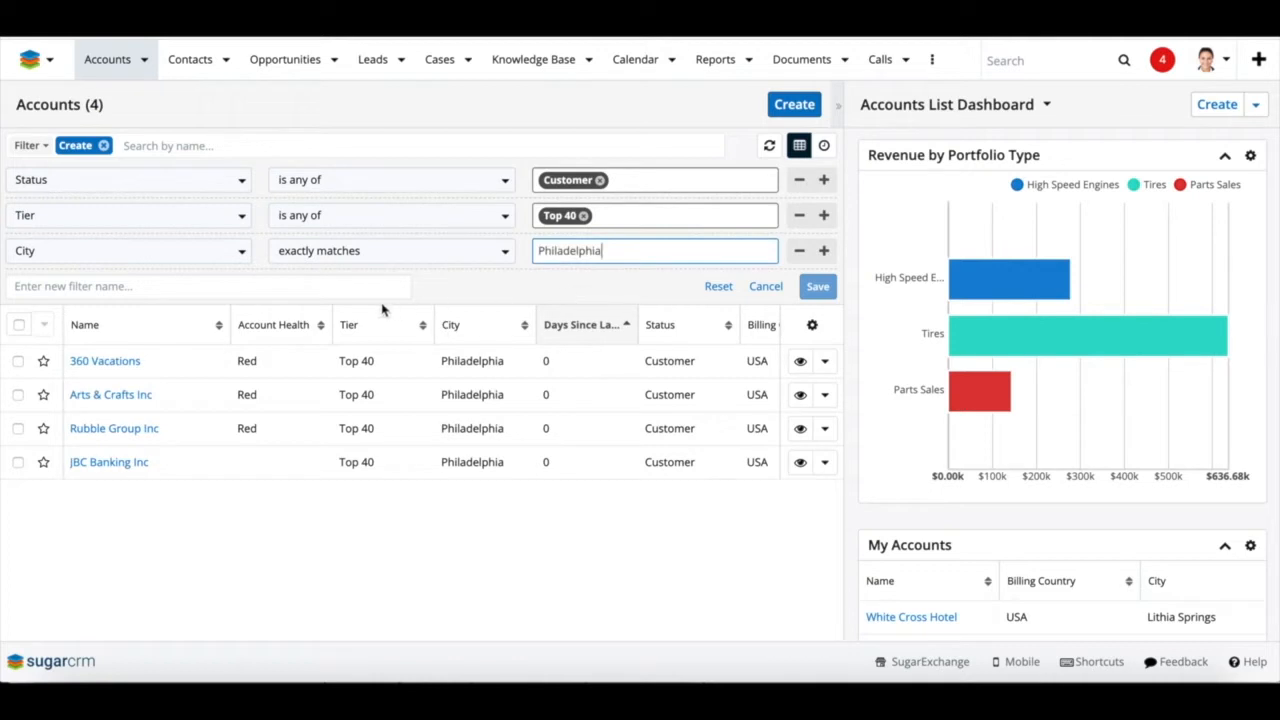
Save the filter as 'Top 40, Customers, Philly' and review the saved account filters
click(360, 288)
text(Top)
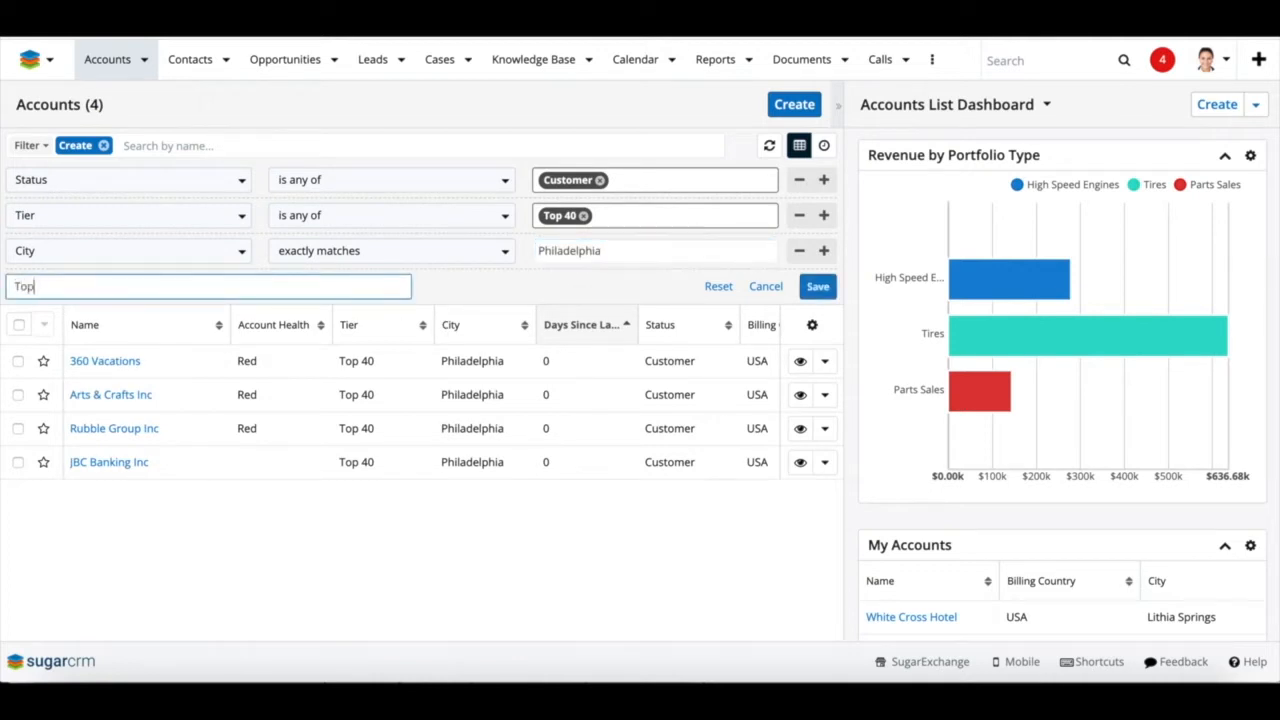
text( 40, Customers, Philly)
click(817, 286)
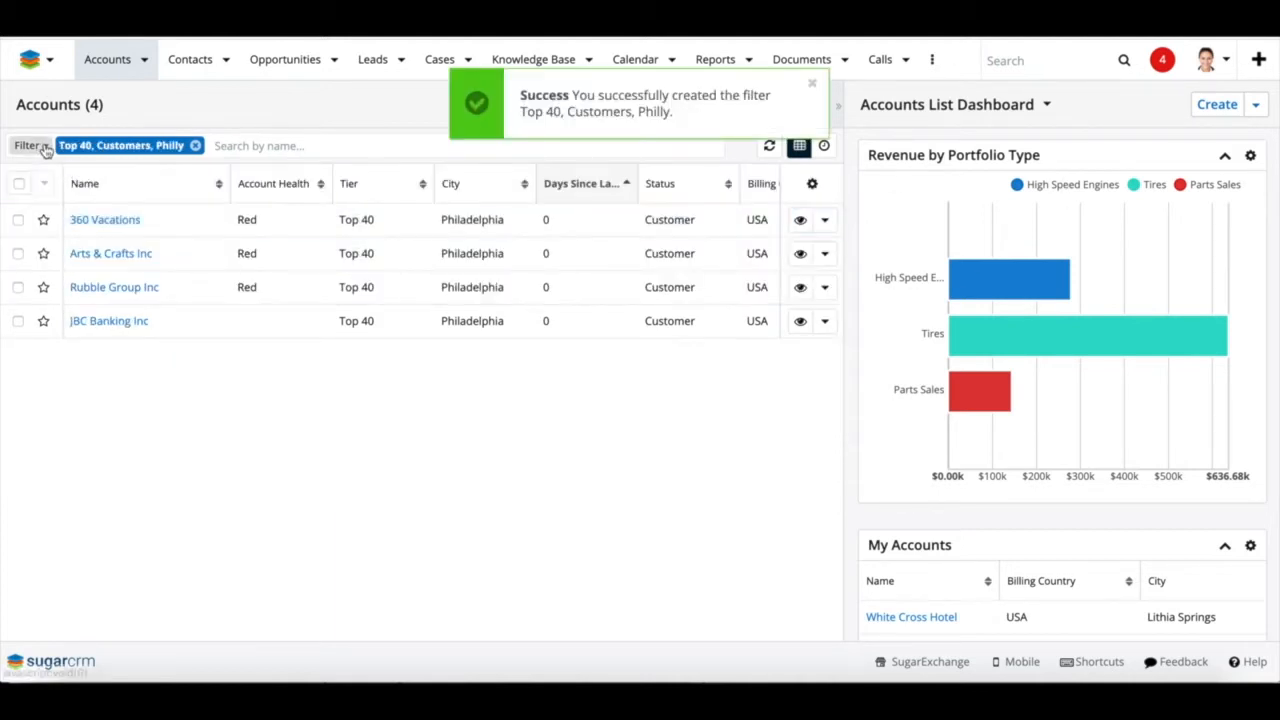
click(27, 145)
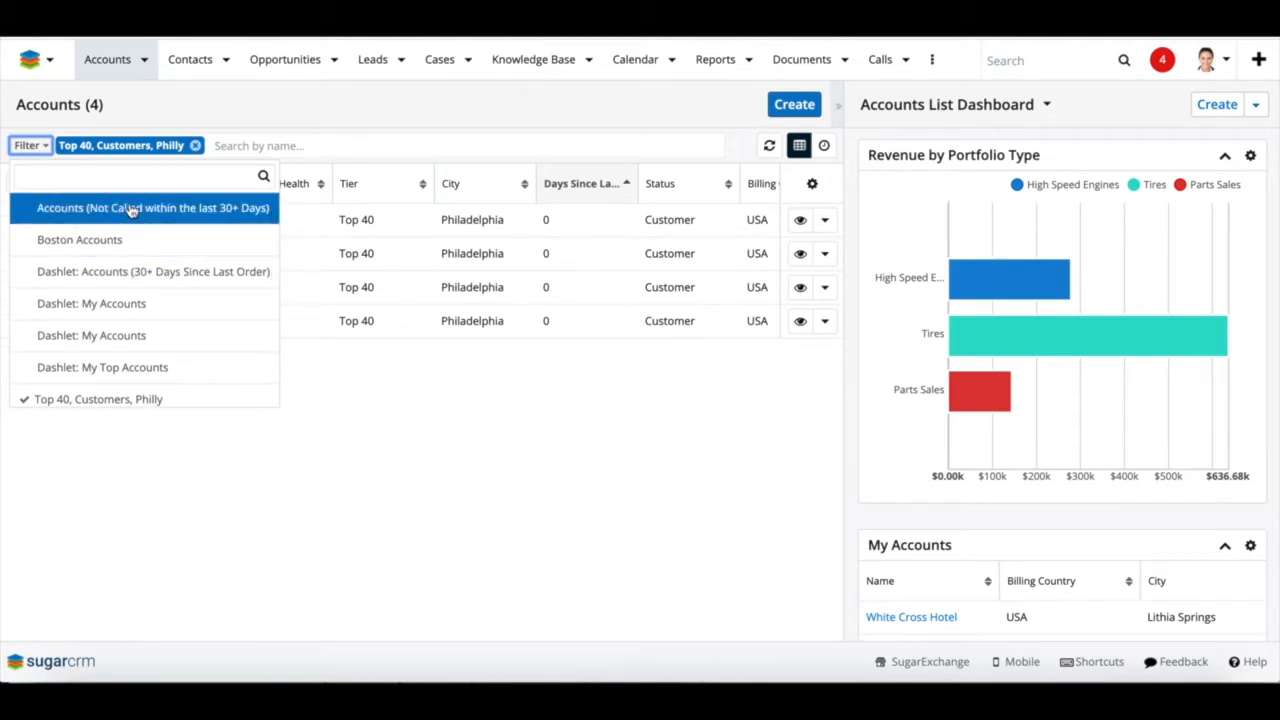
Select all four filtered Philadelphia accounts and check the bulk actions without using one
scroll(107, 295, down, 1)
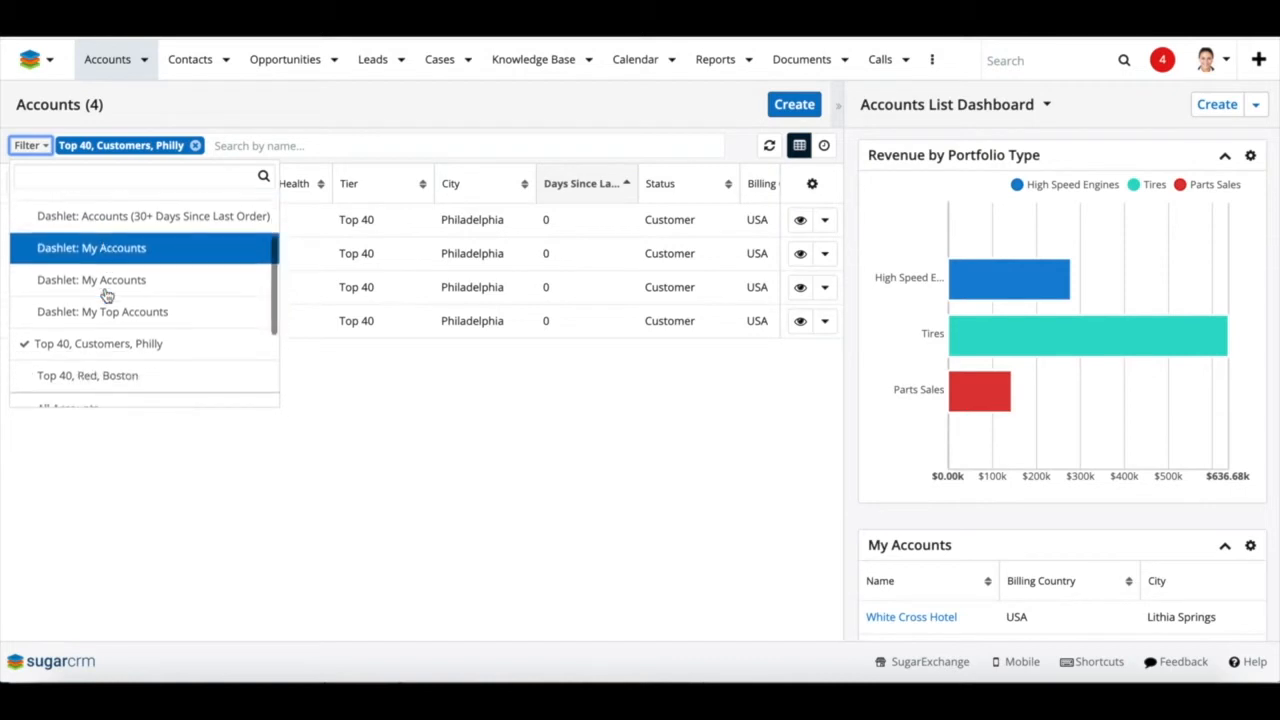
scroll(107, 295, up, 2)
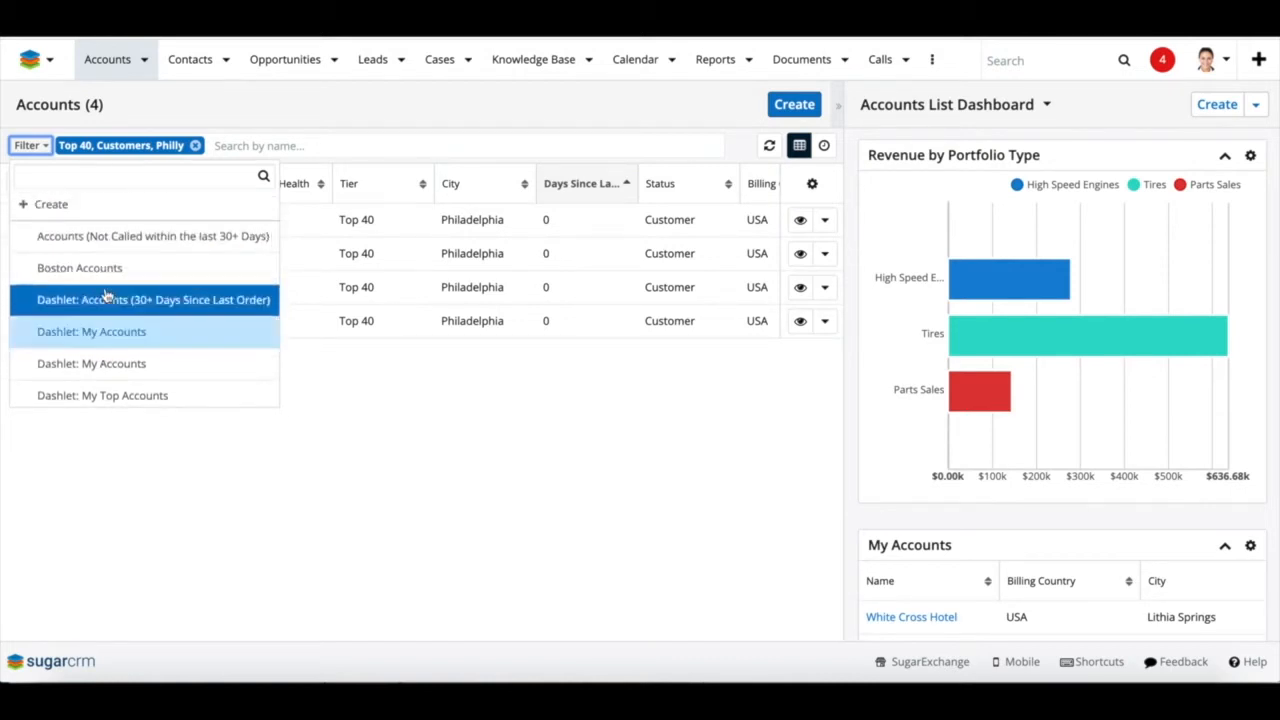
click(420, 452)
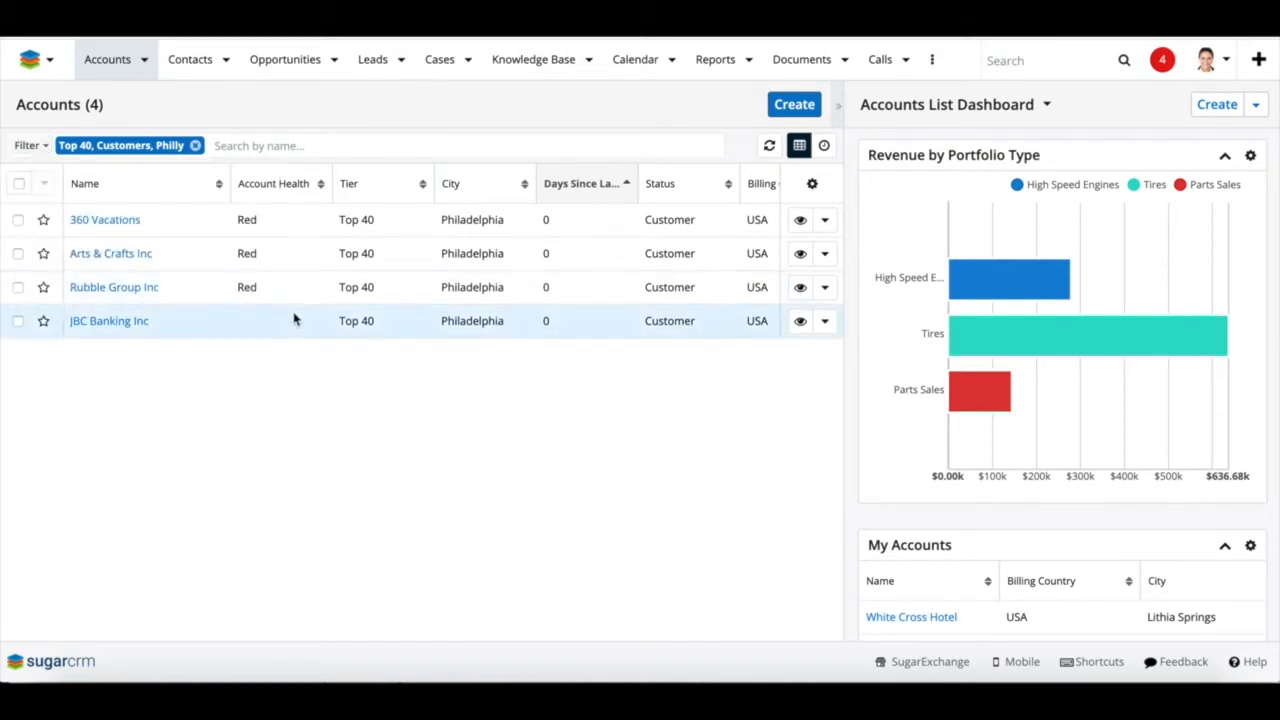
click(18, 185)
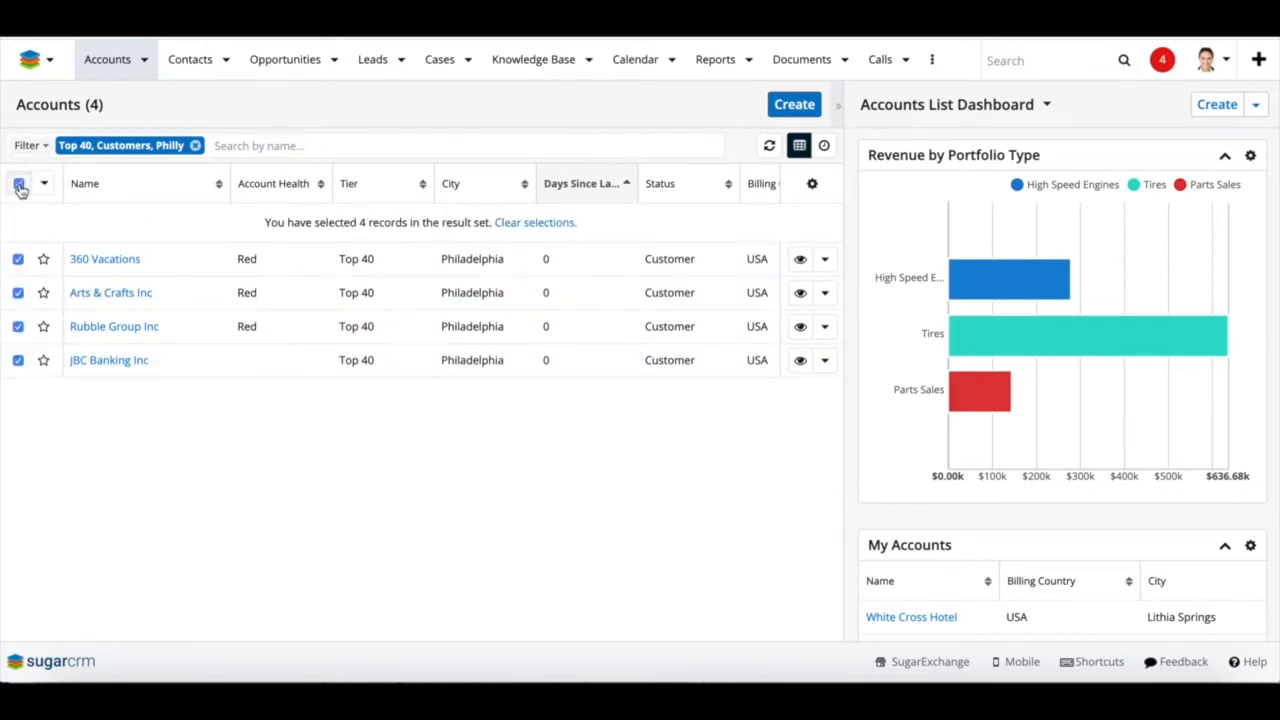
click(45, 185)
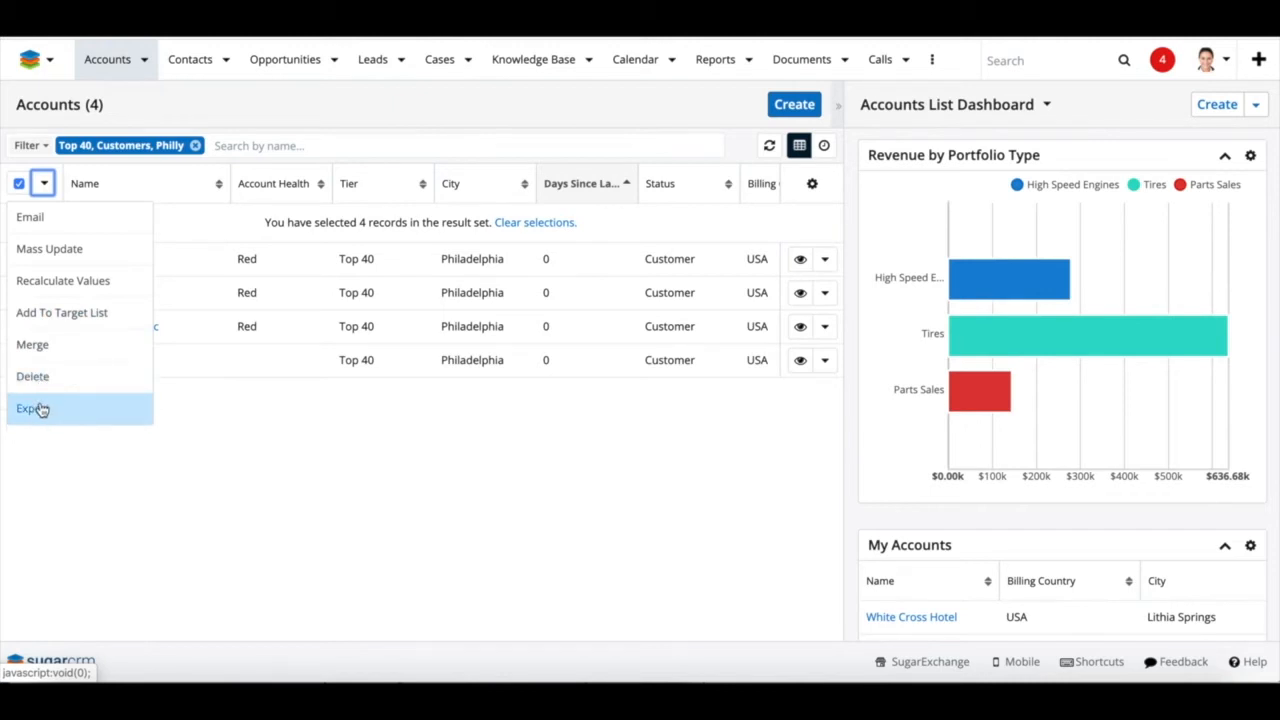
click(312, 457)
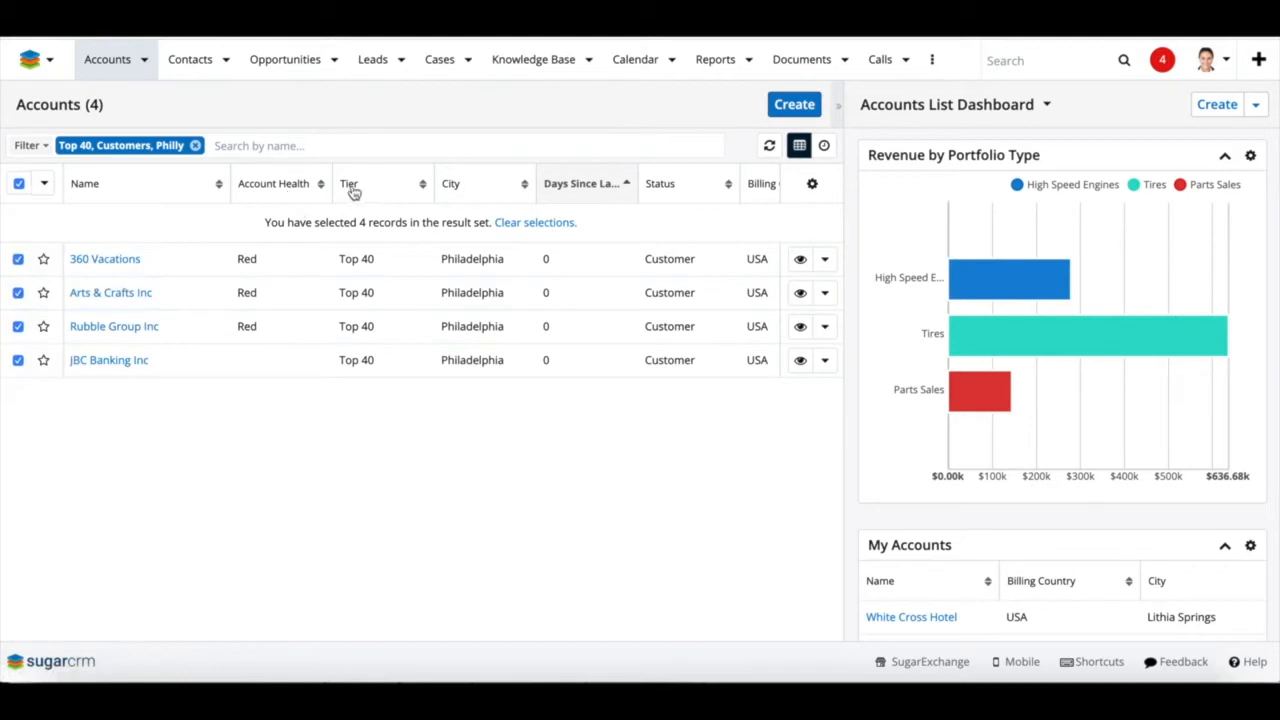
Move the Account Health column further right and hide the Tier column
mouse_move(284, 181)
mouse_down()
mouse_move(437, 194)
mouse_move(650, 250)
mouse_up()
click(813, 186)
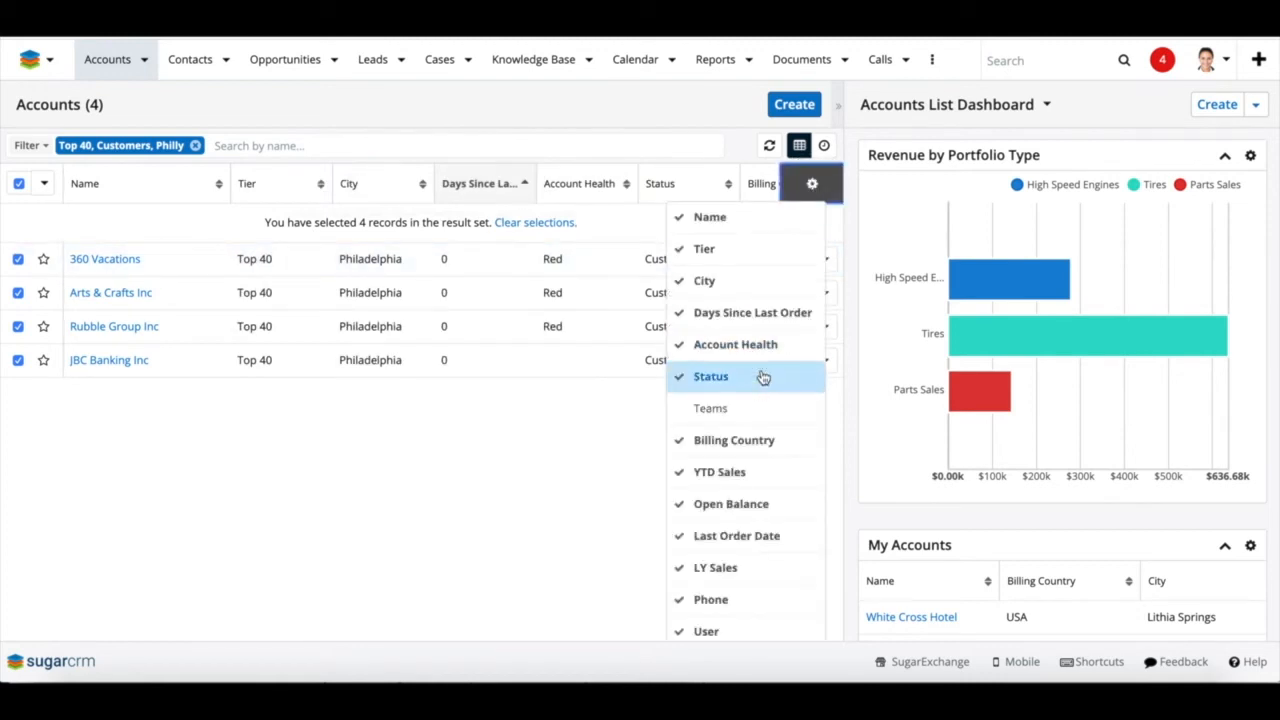
click(703, 250)
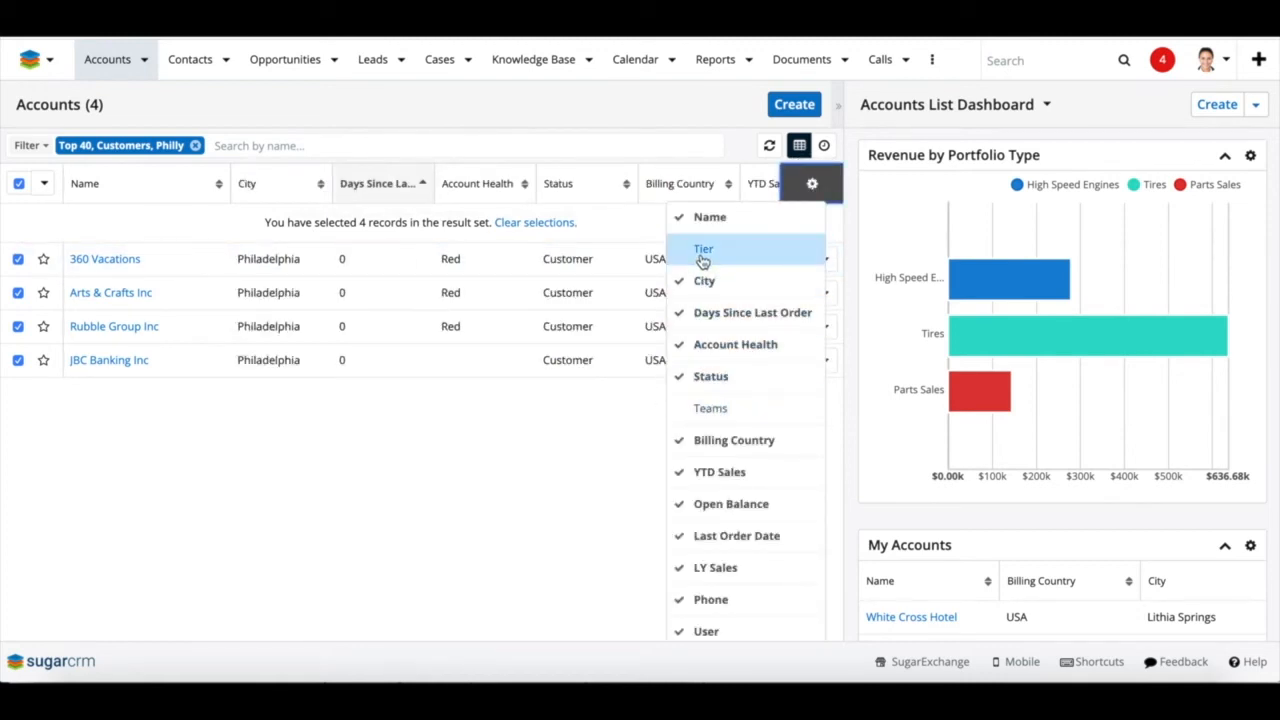
click(645, 485)
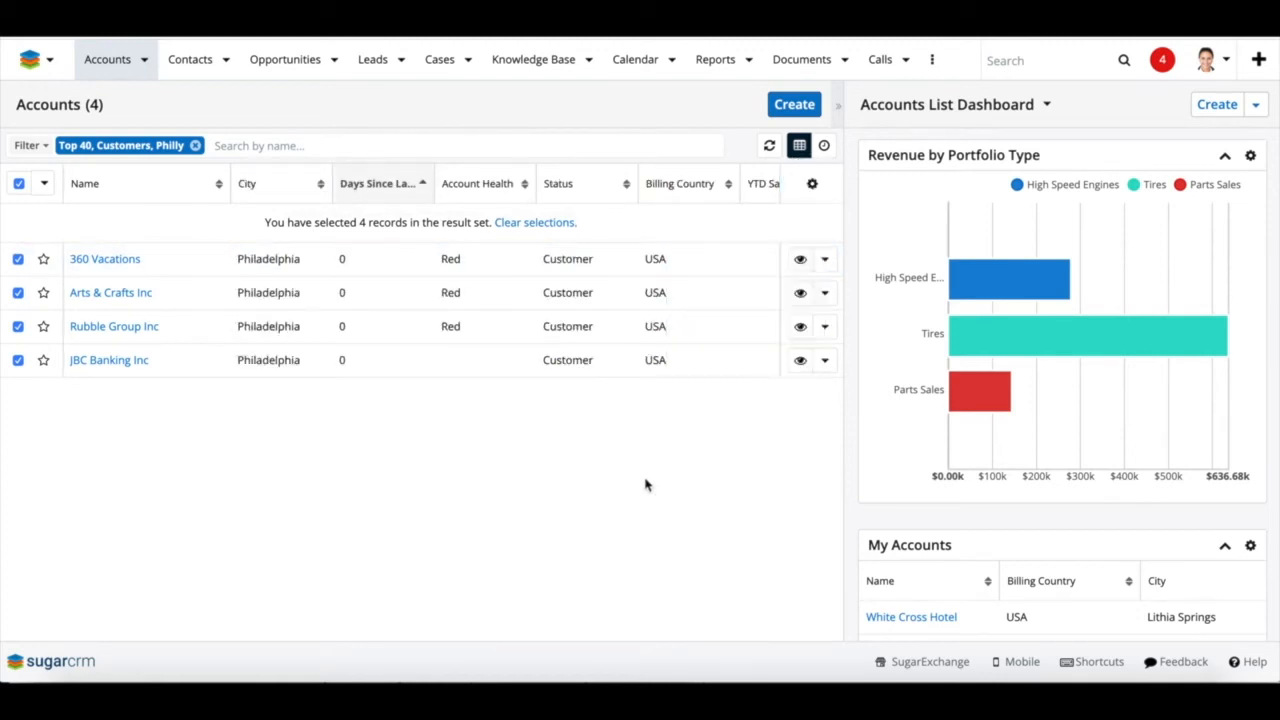
click(825, 260)
Set 360 Vacations' account health to Green, save, and switch to Opportunities
click(763, 304)
click(564, 263)
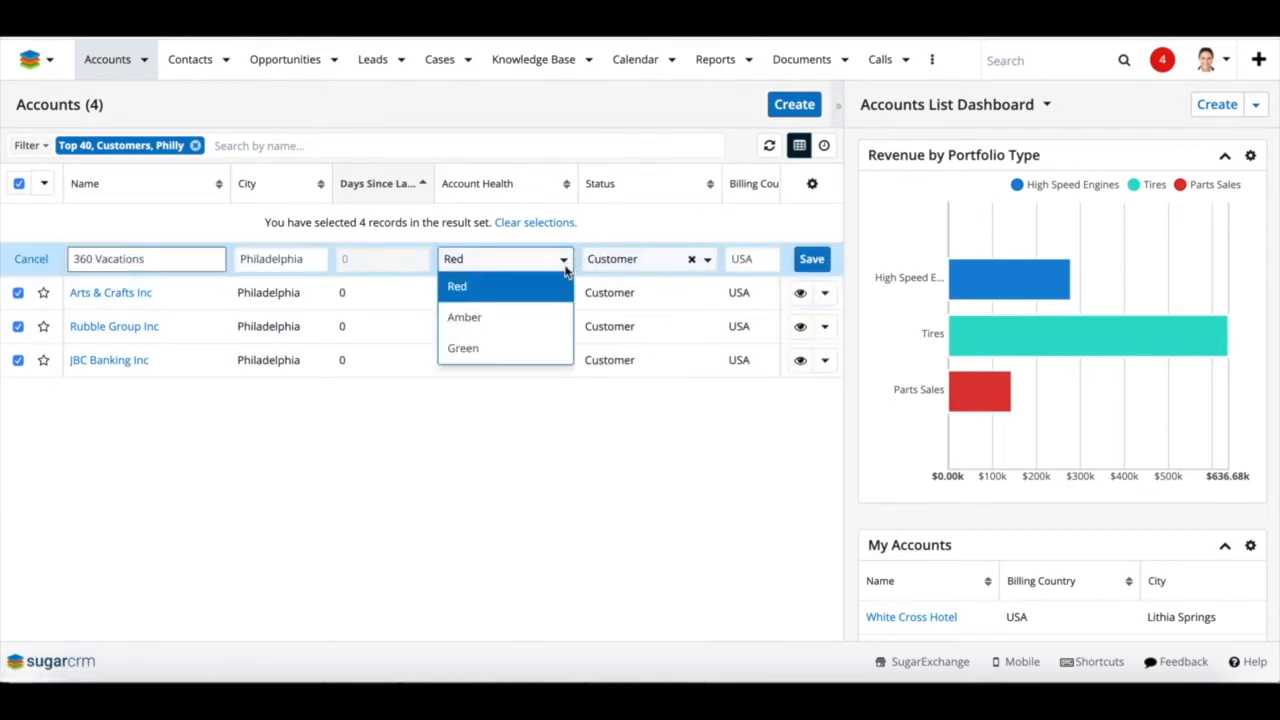
click(508, 348)
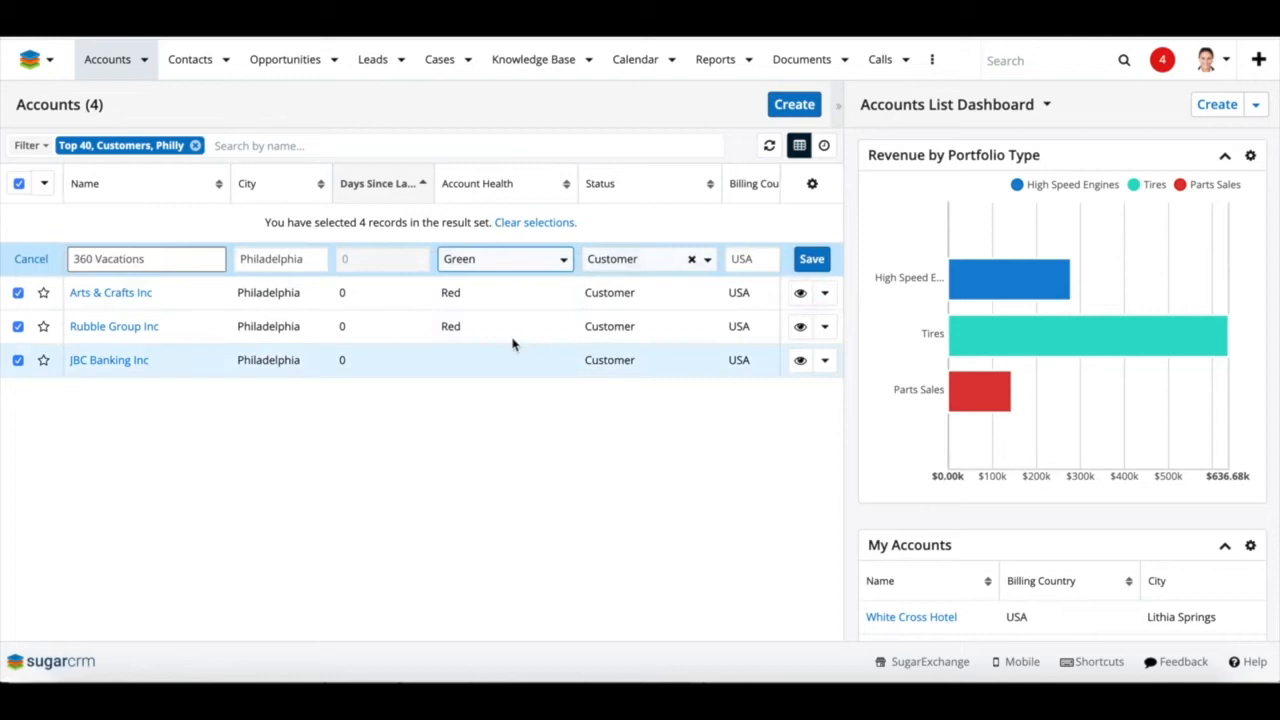
click(811, 260)
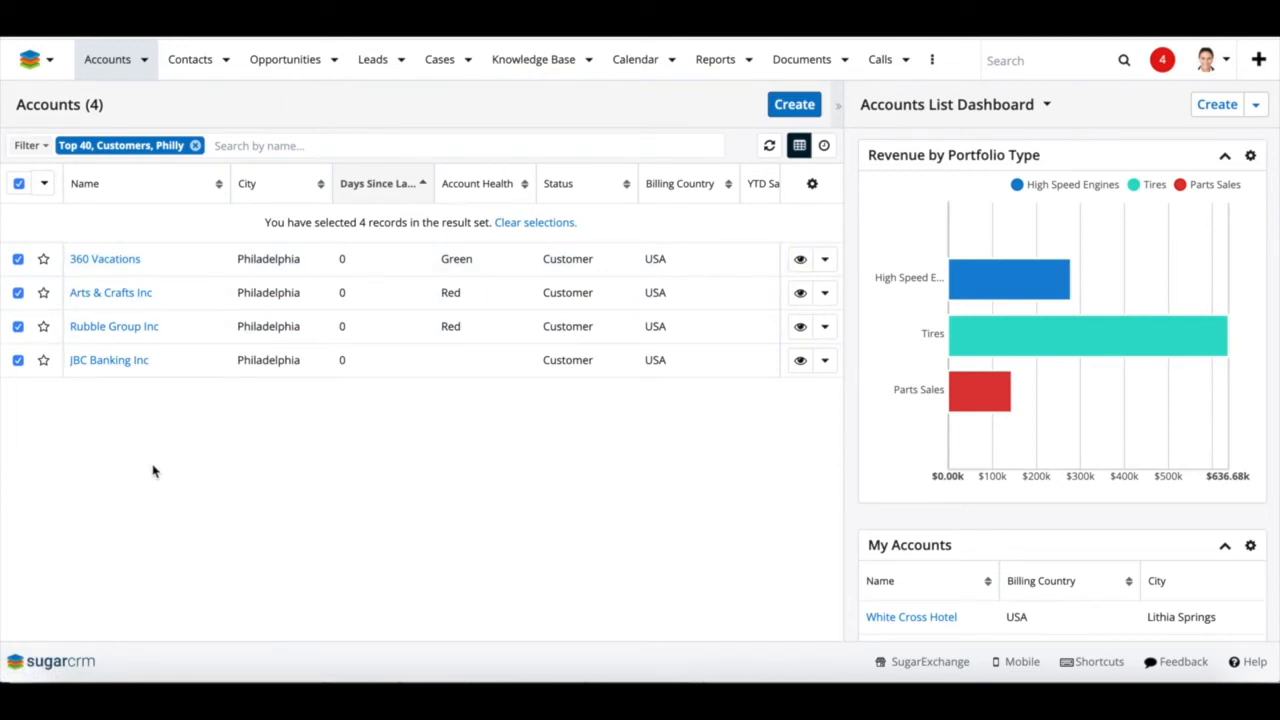
click(286, 62)
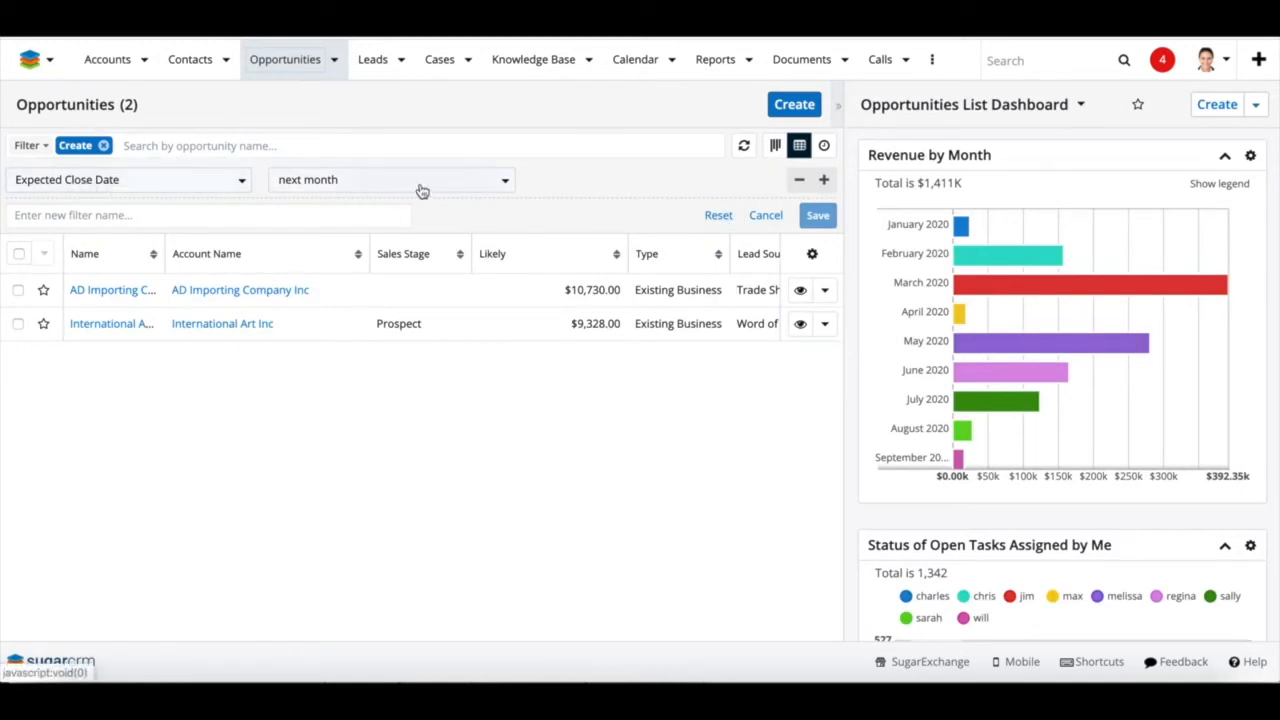
Filter the opportunities on Sales Stage is any of Agreements Sent
click(230, 186)
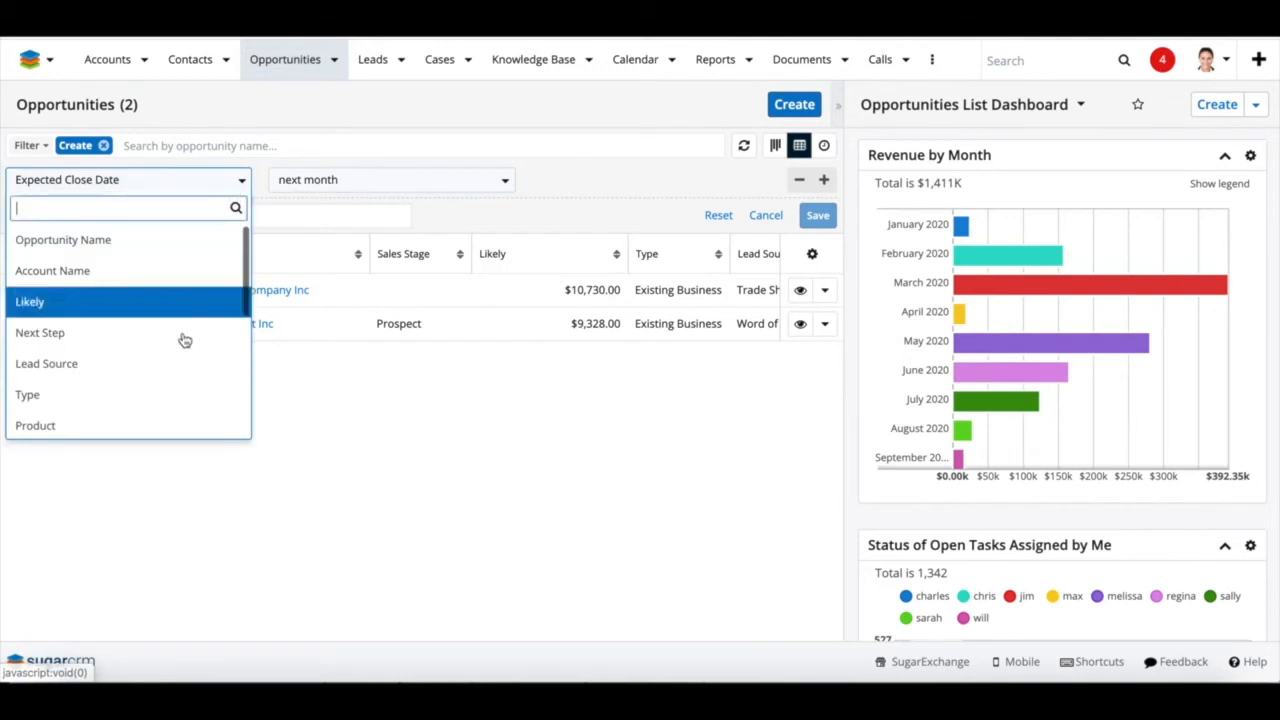
scroll(180, 345, down, 2)
scroll(160, 382, down, 4)
click(155, 396)
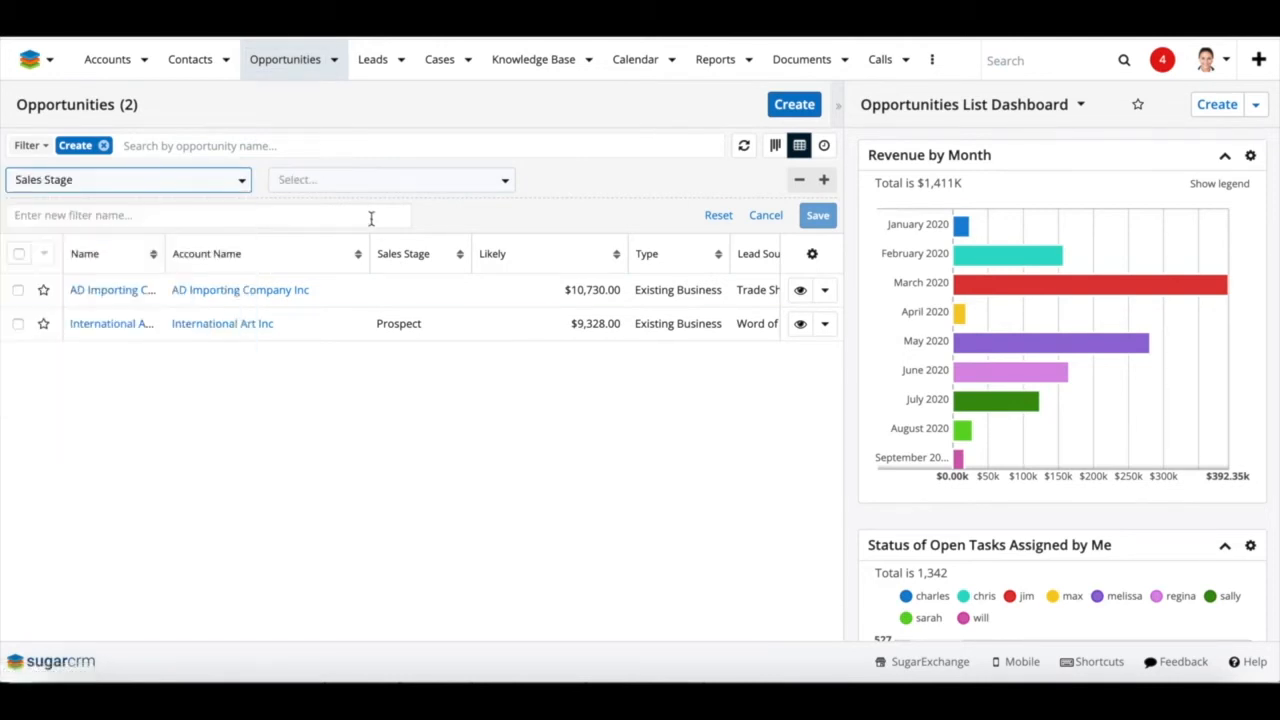
click(375, 184)
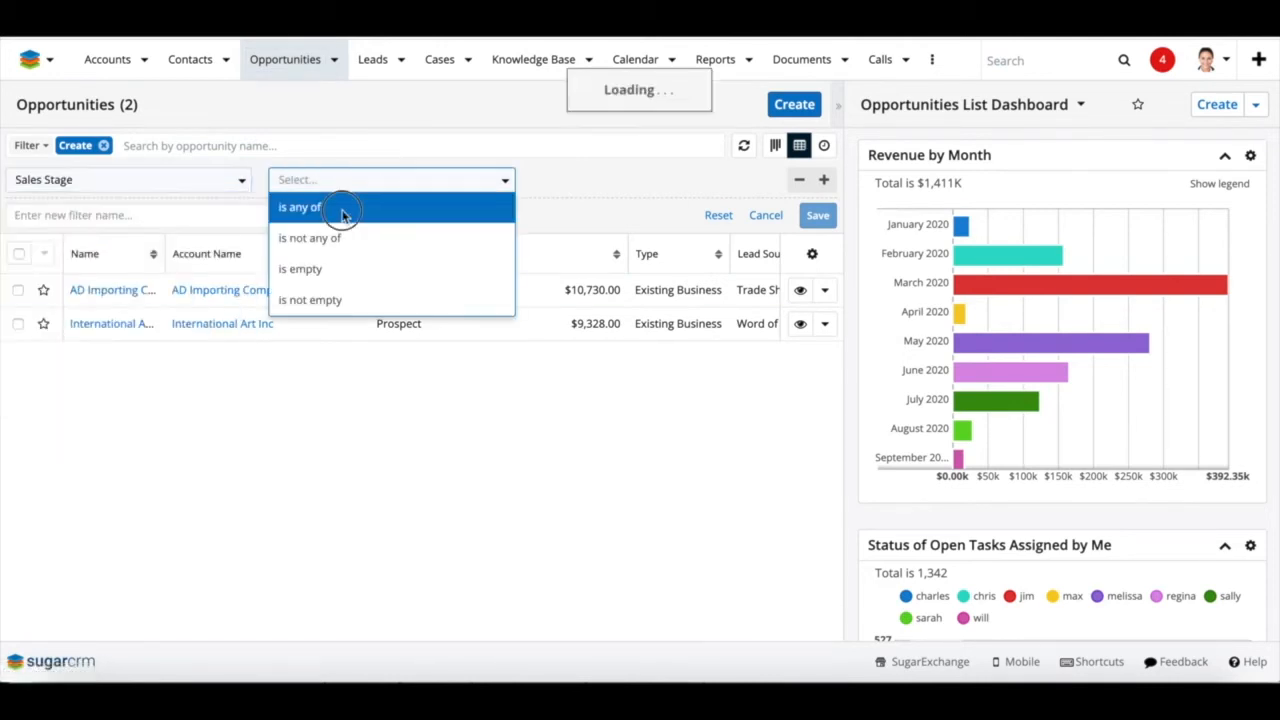
key(Return)
click(560, 178)
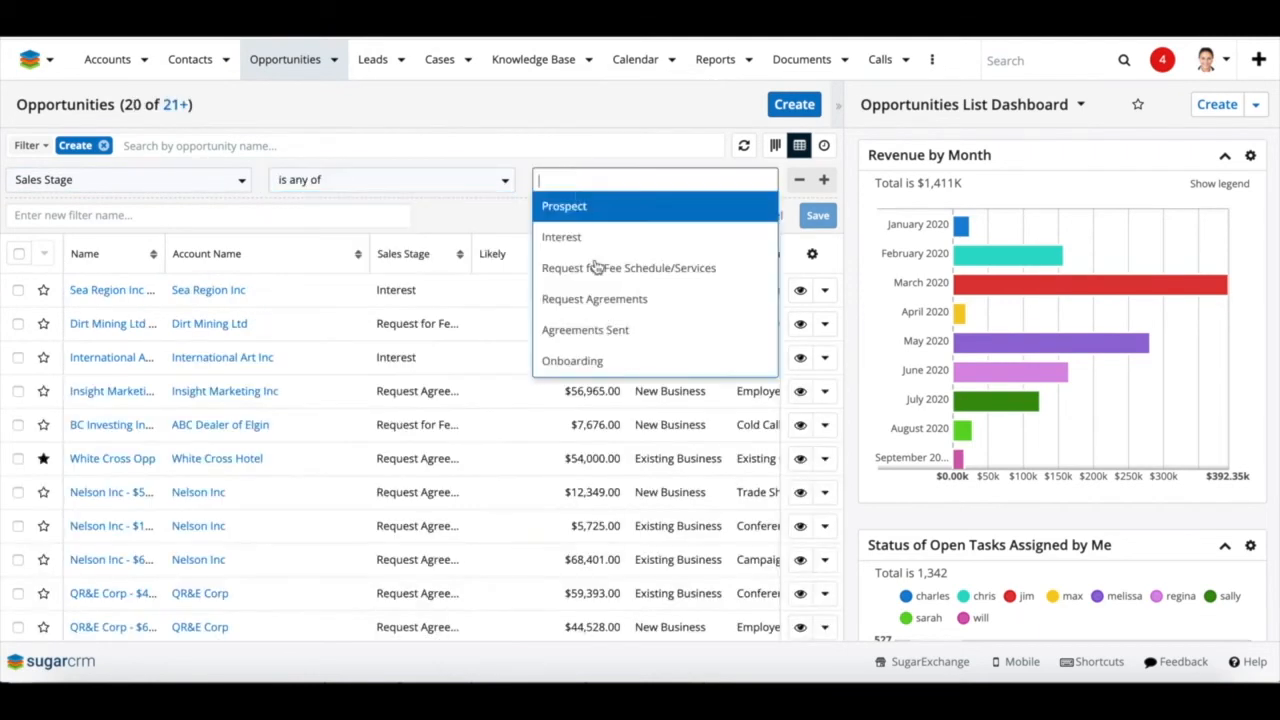
click(595, 331)
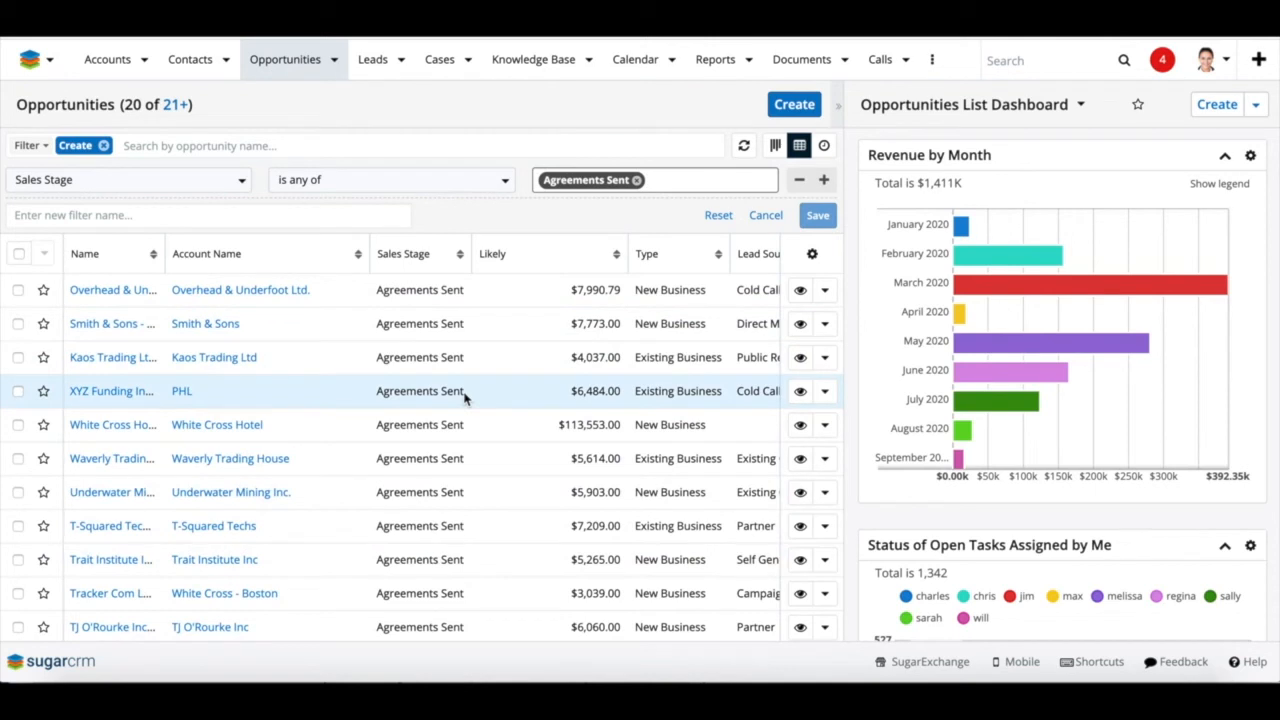
Set Overhead & Underfoot Ltd.'s sales stage to Request Agreements, save, and preview it
click(824, 290)
click(776, 321)
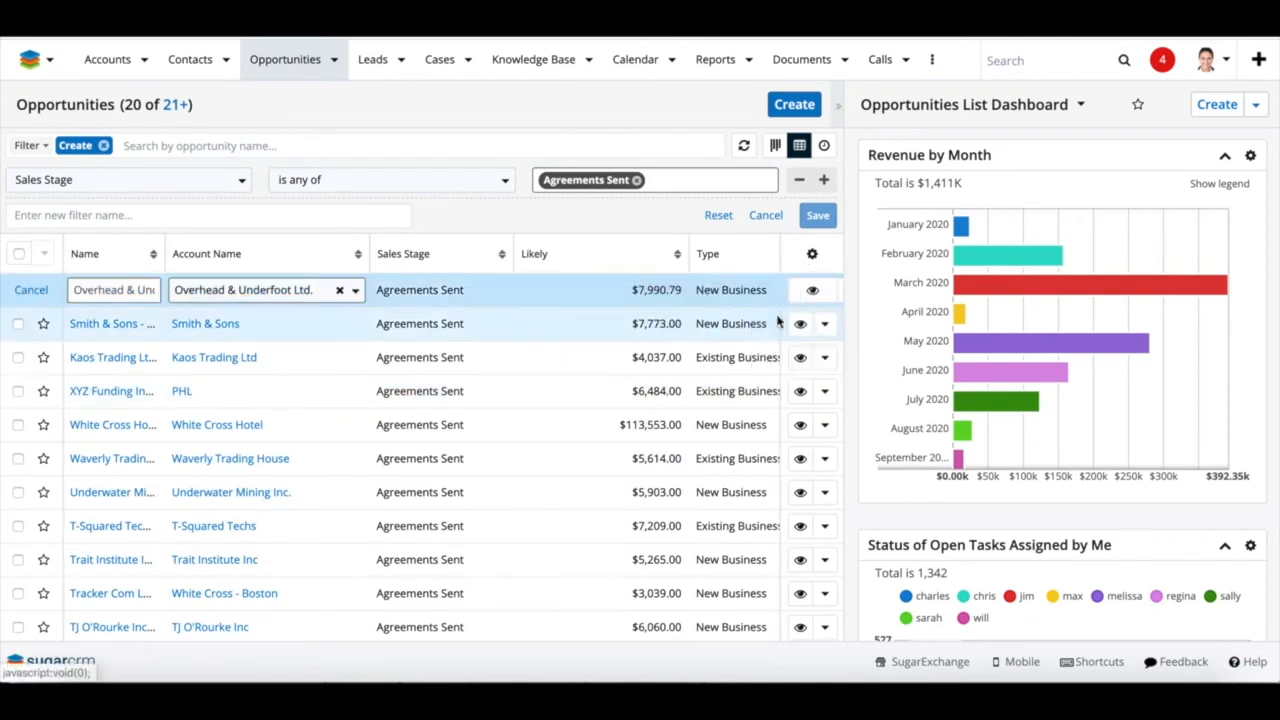
click(498, 291)
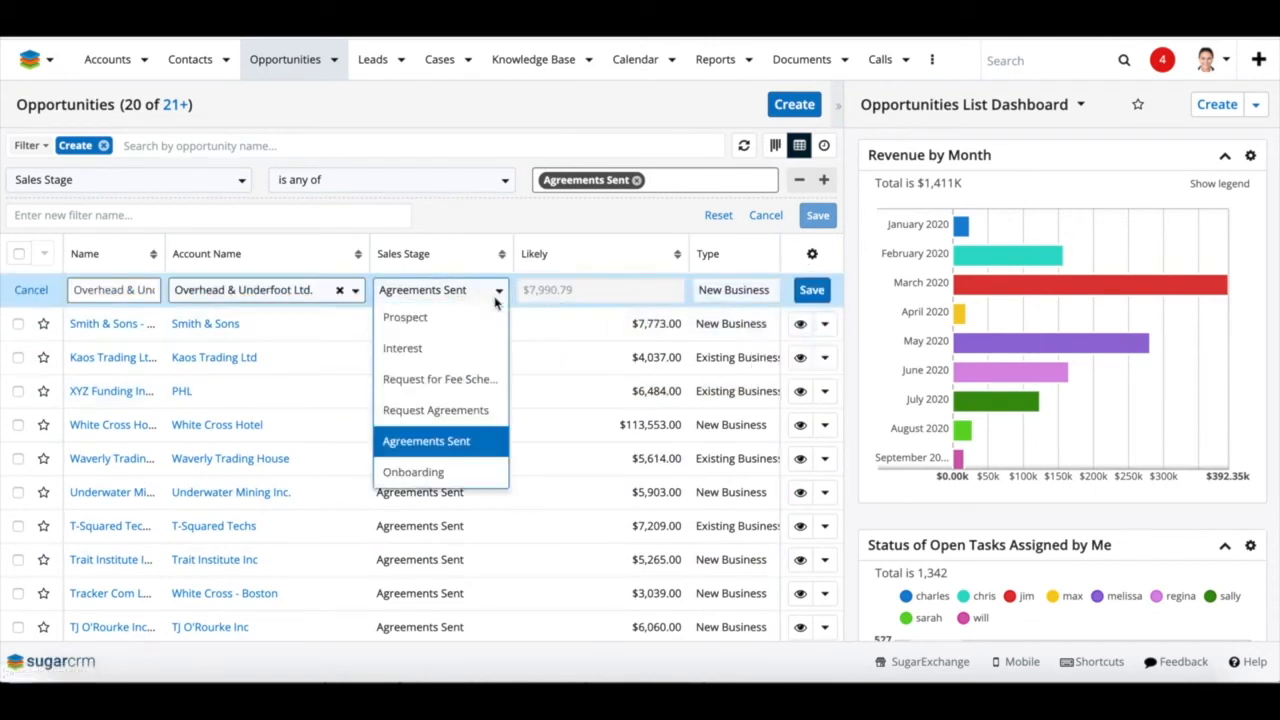
click(460, 410)
click(797, 291)
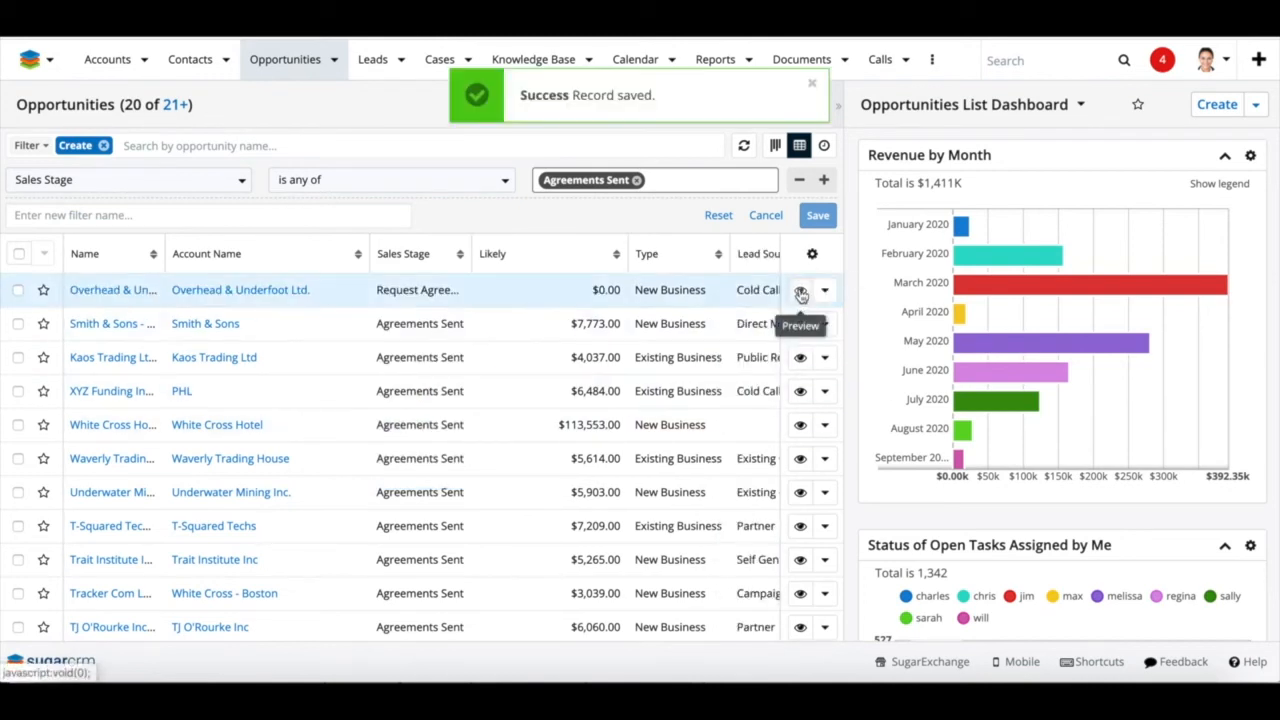
click(800, 291)
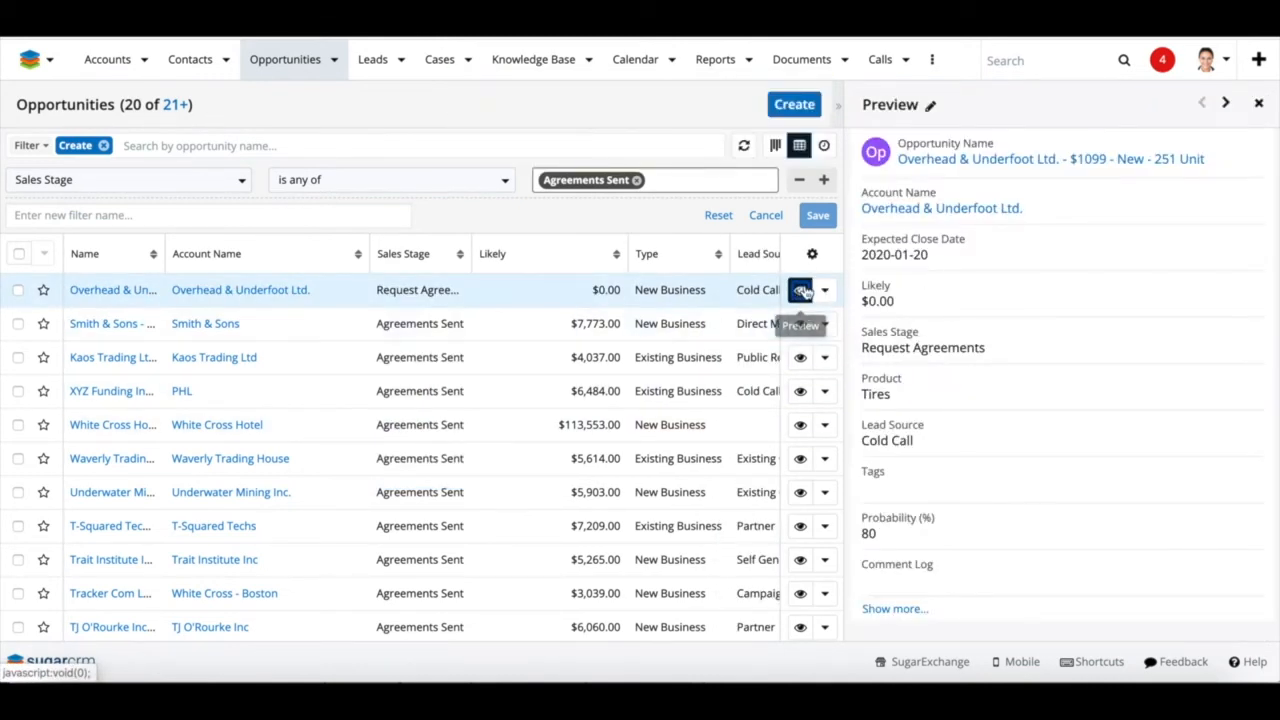
Set Overhead & Underfoot Ltd.'s expected close date to 2020-01-30 in the preview and save
click(931, 107)
click(946, 274)
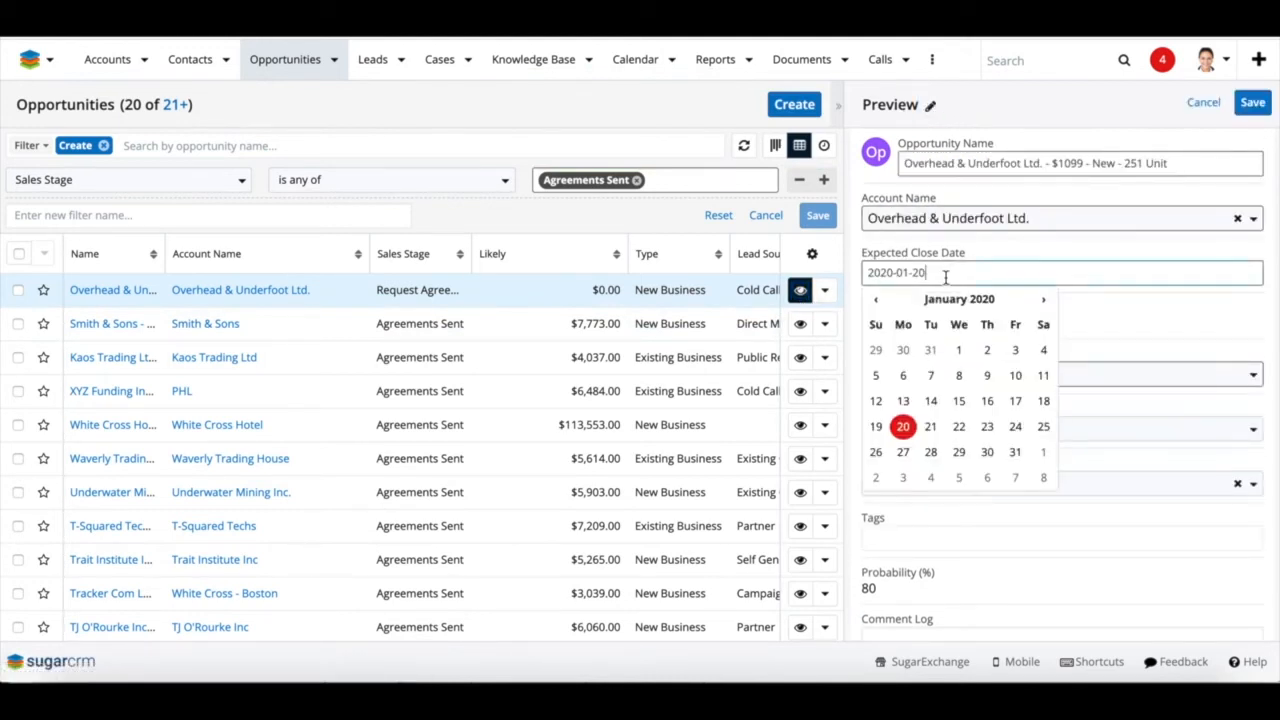
click(990, 455)
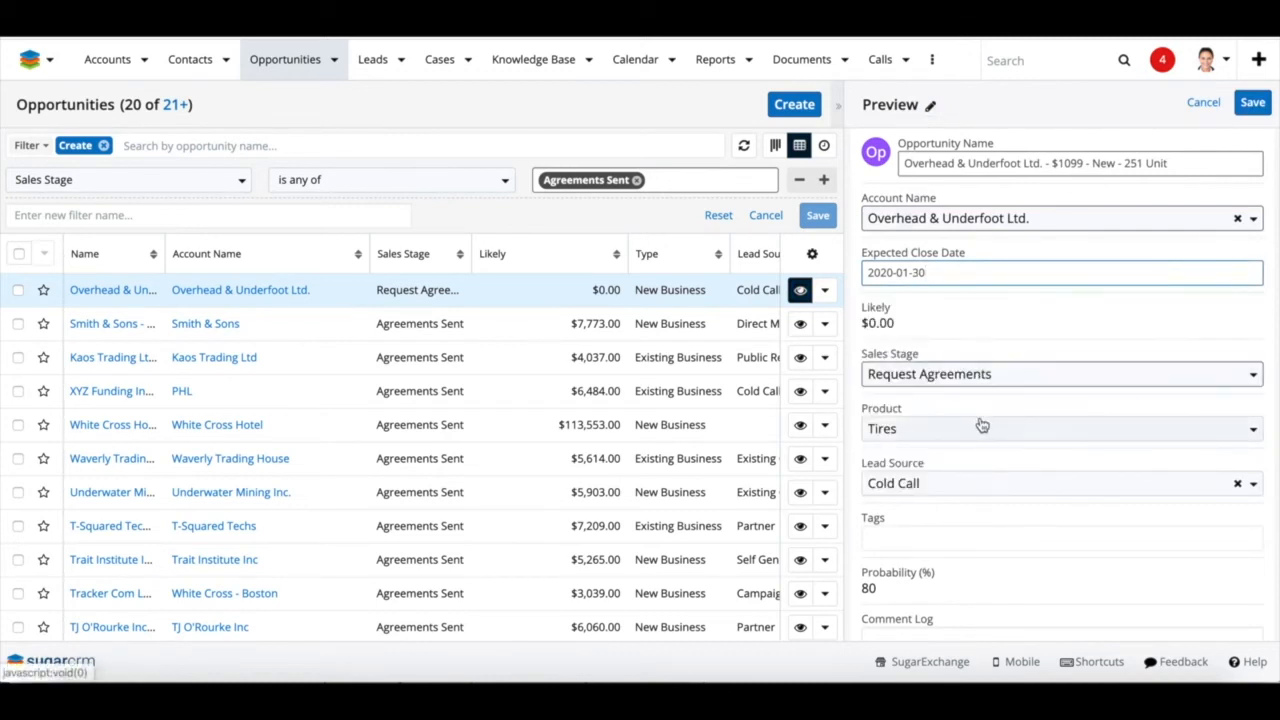
click(1252, 103)
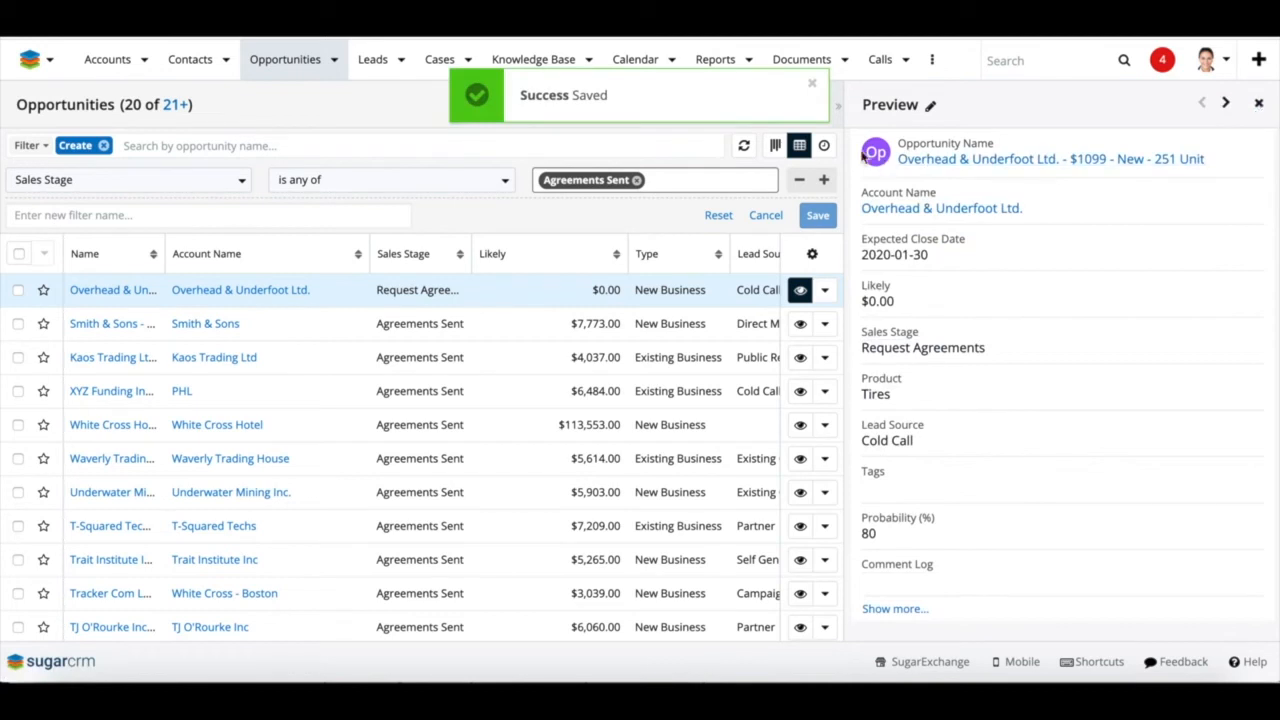
click(813, 85)
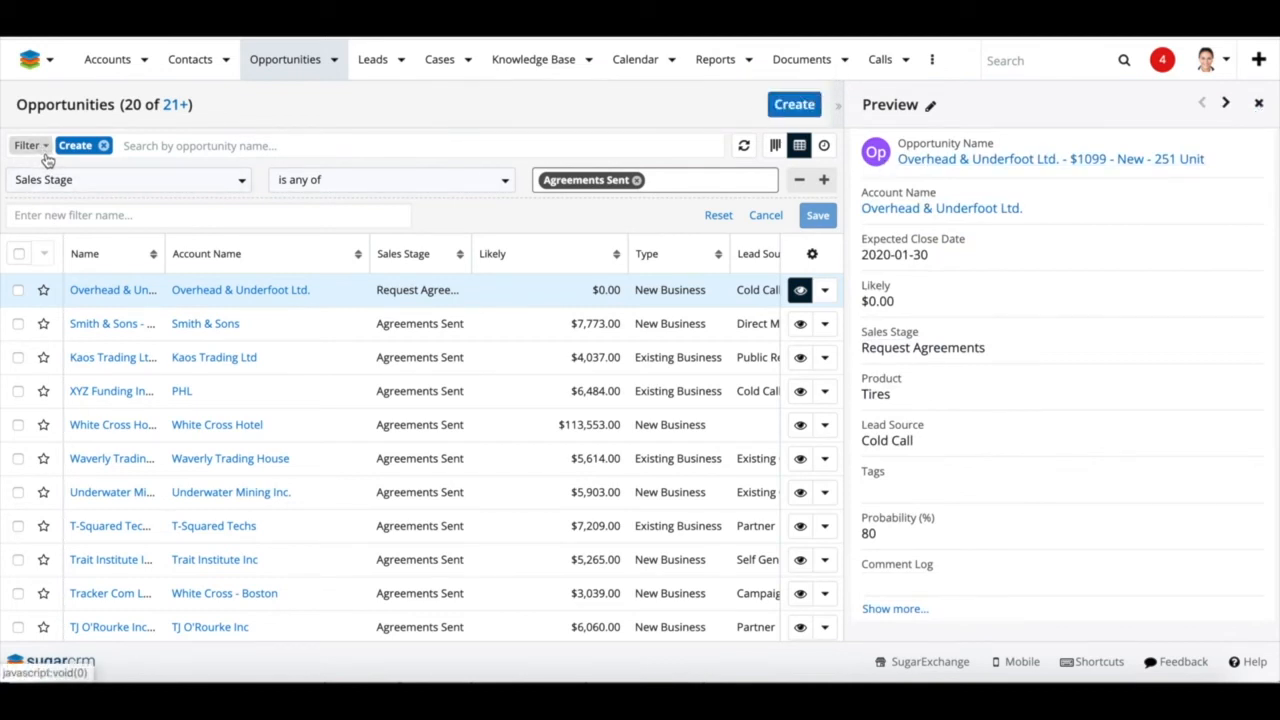
On the Home Dashboard, sort Accounts with no Calls by Days Since Last Call, descending
click(29, 59)
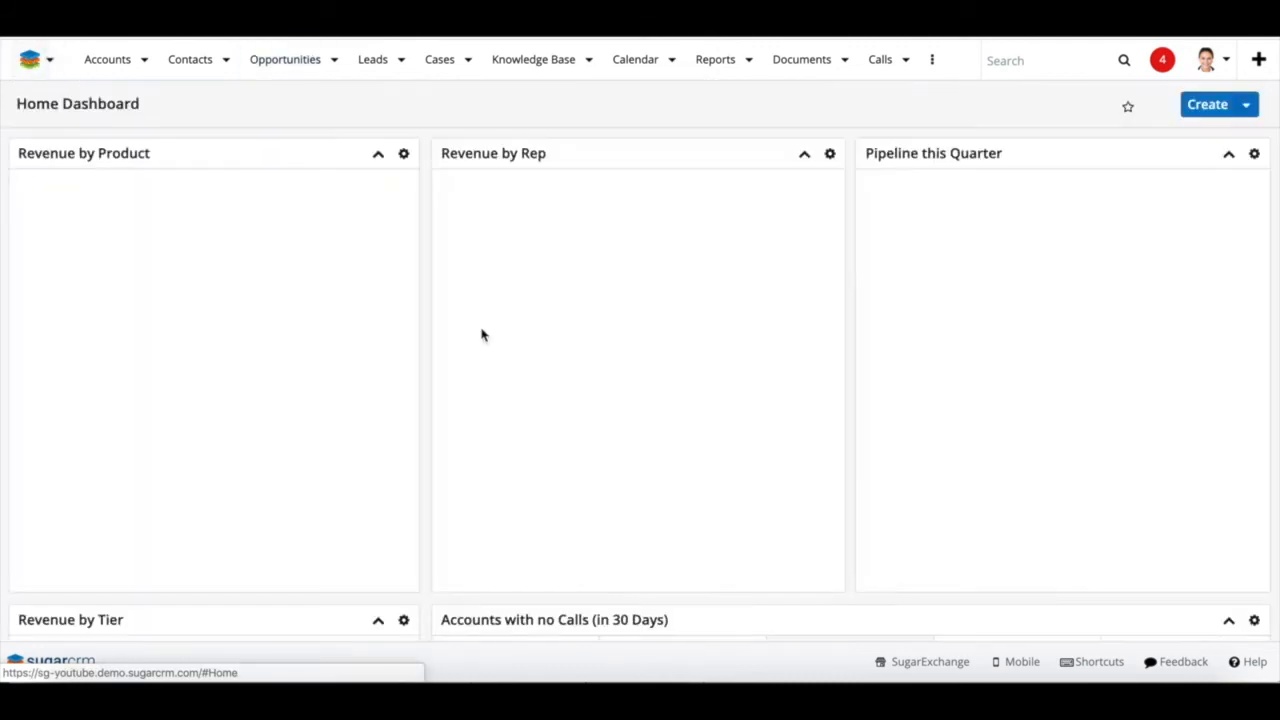
scroll(434, 537, down, 5)
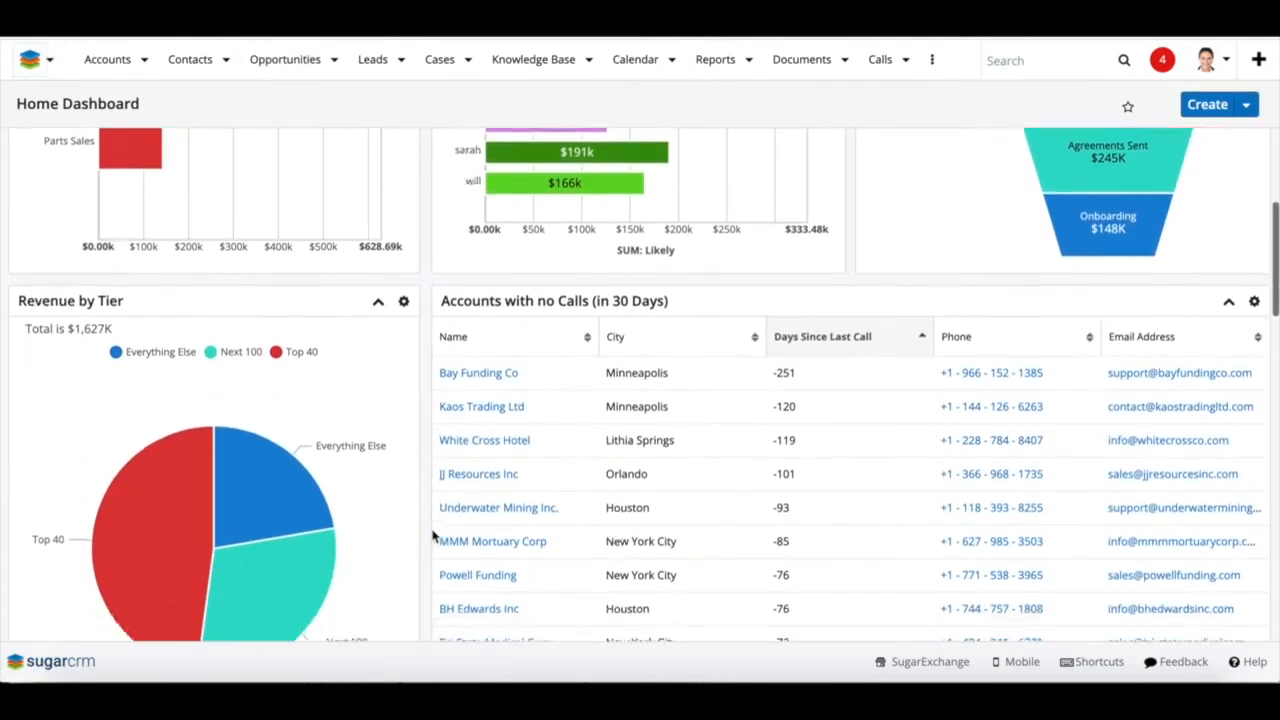
scroll(434, 537, down, 2)
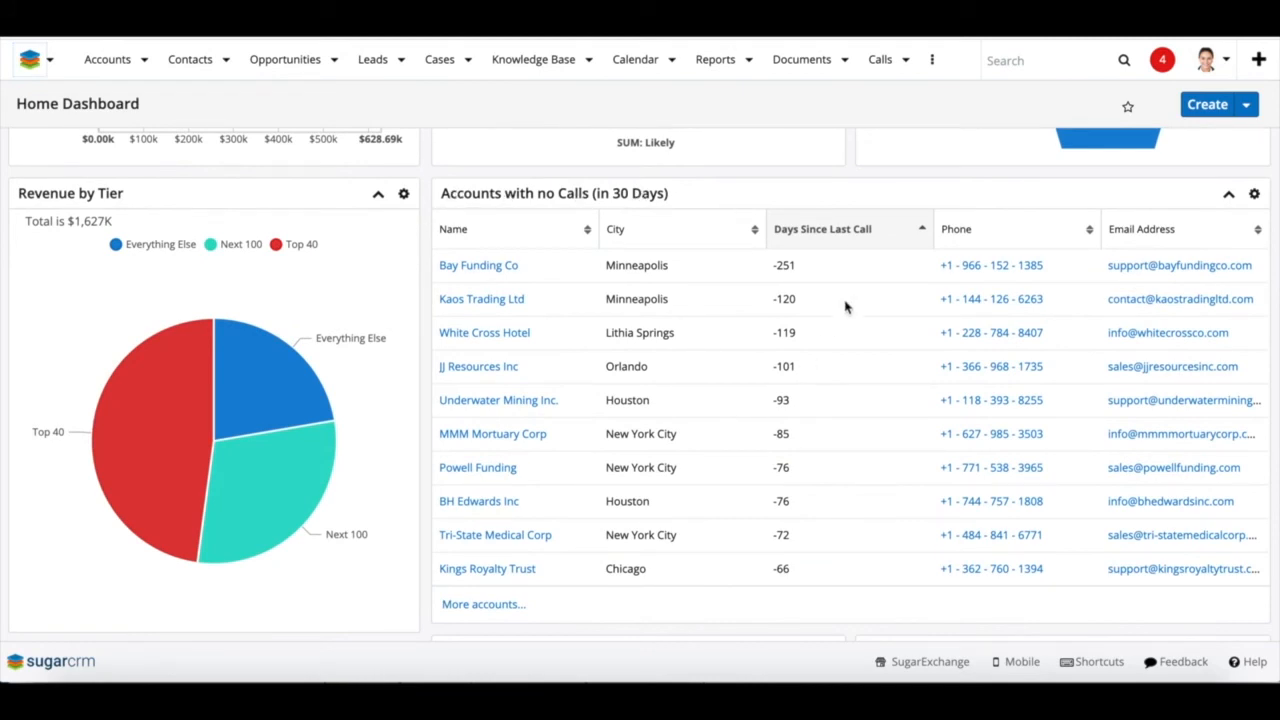
click(829, 238)
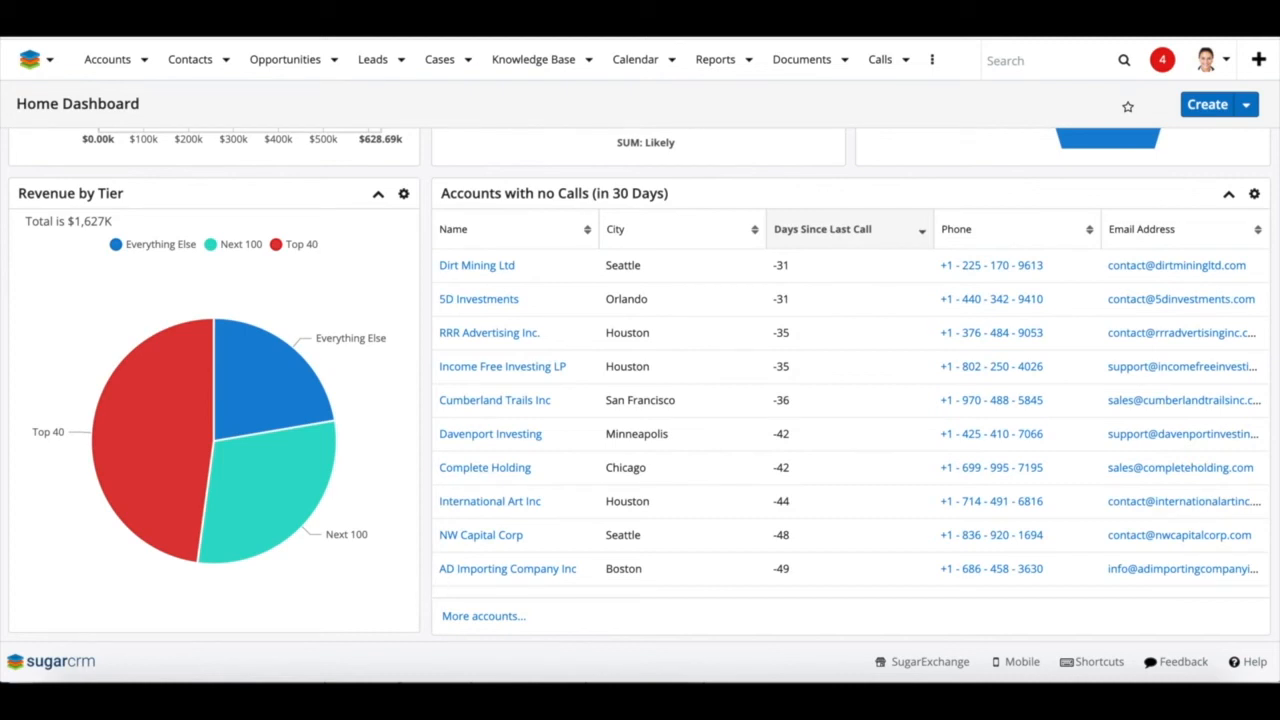
click(1246, 104)
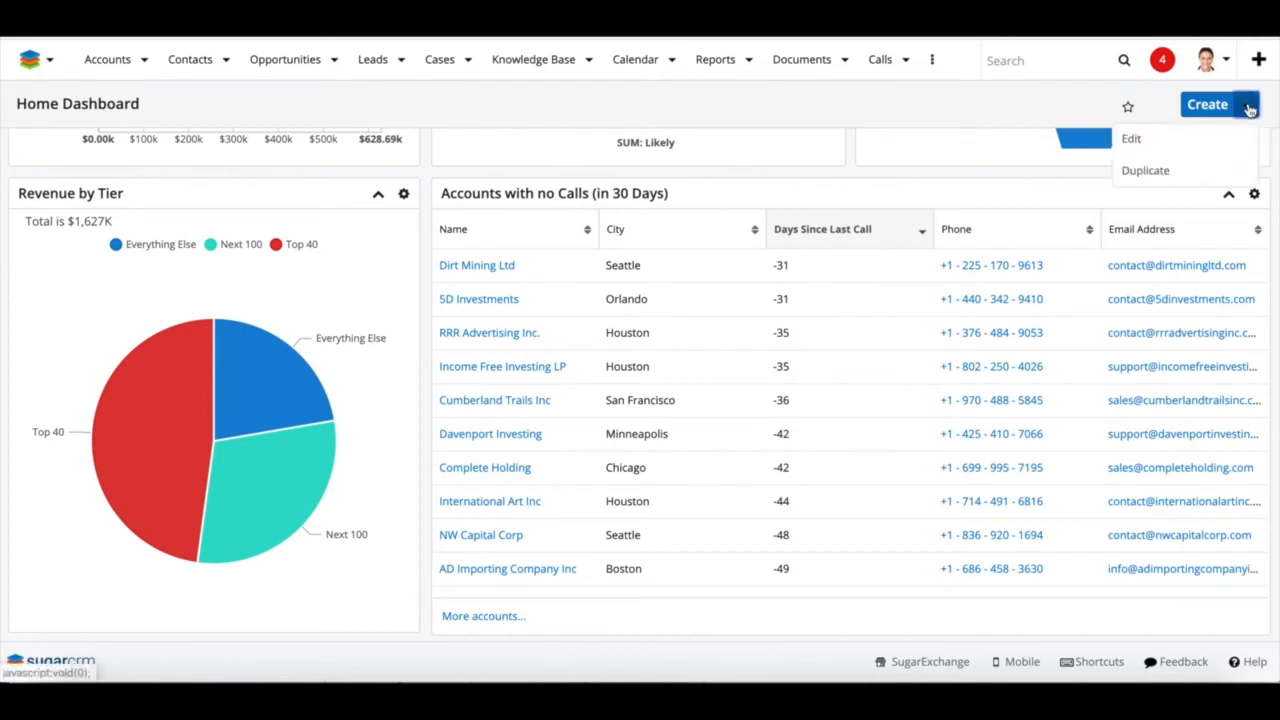
Edit the Home Dashboard, add a new one-column row, and bring up its dashlet catalogue
click(1162, 140)
scroll(430, 578, down, 10)
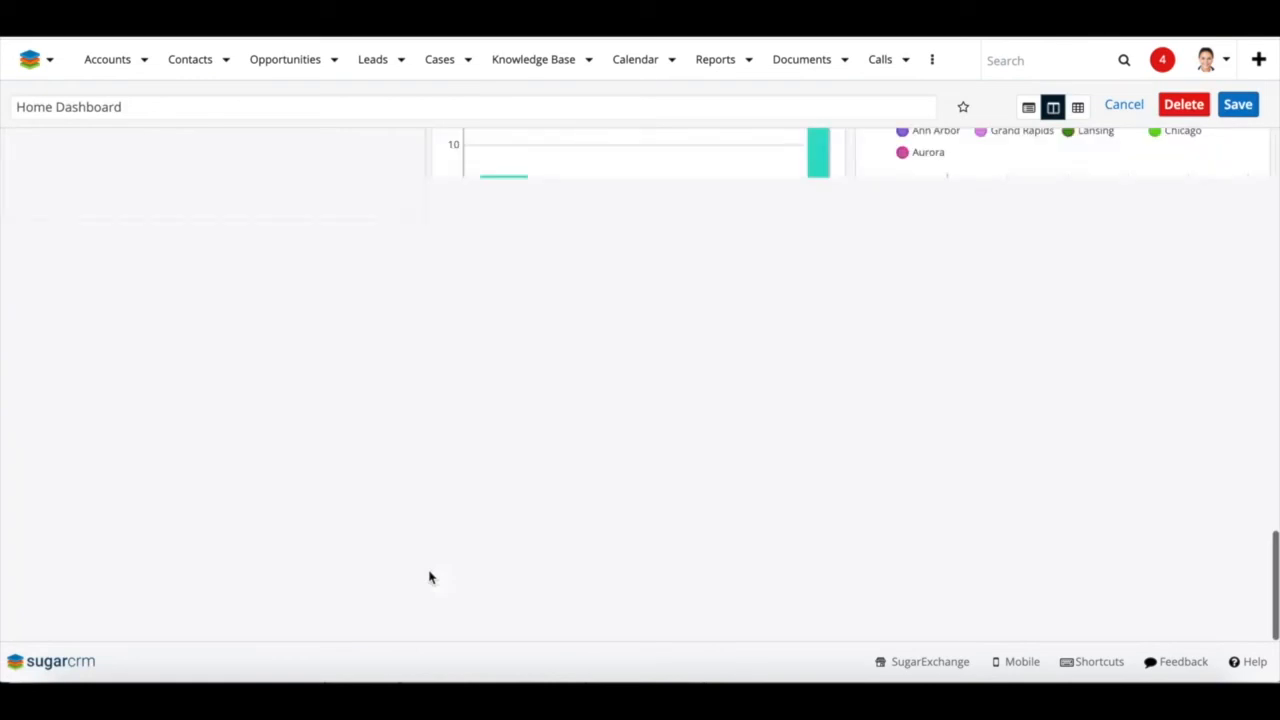
click(800, 556)
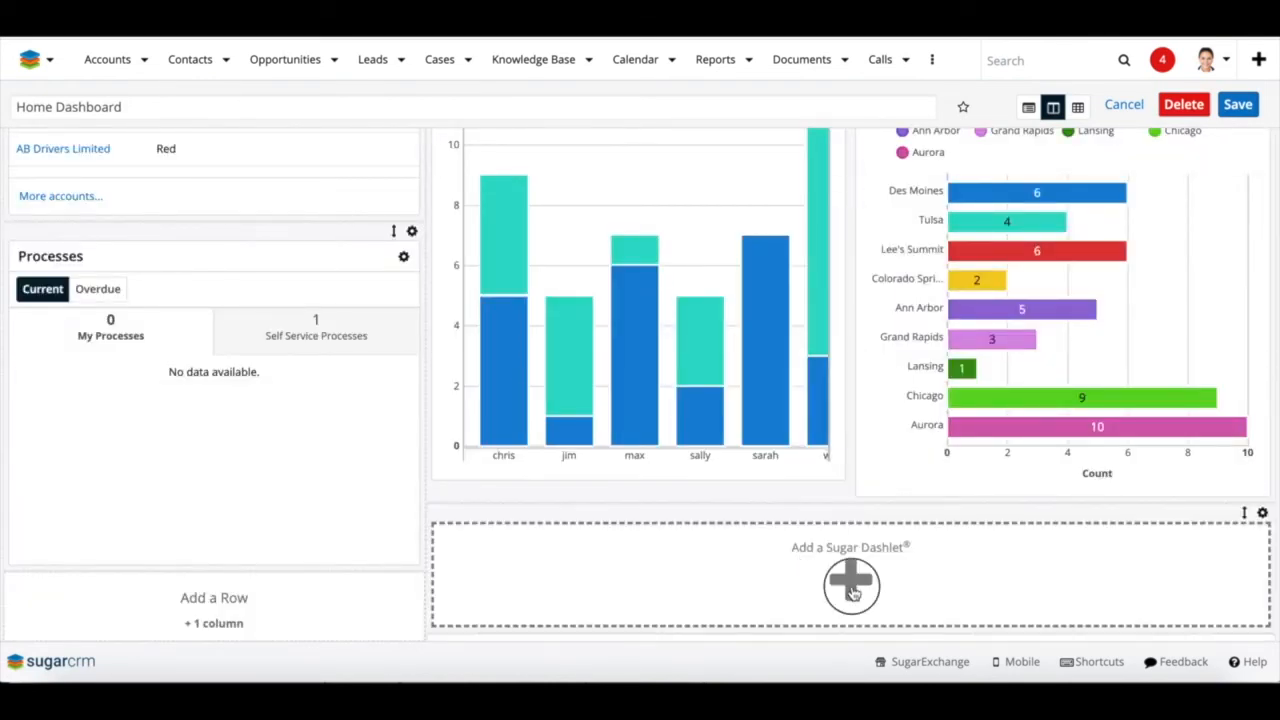
click(851, 591)
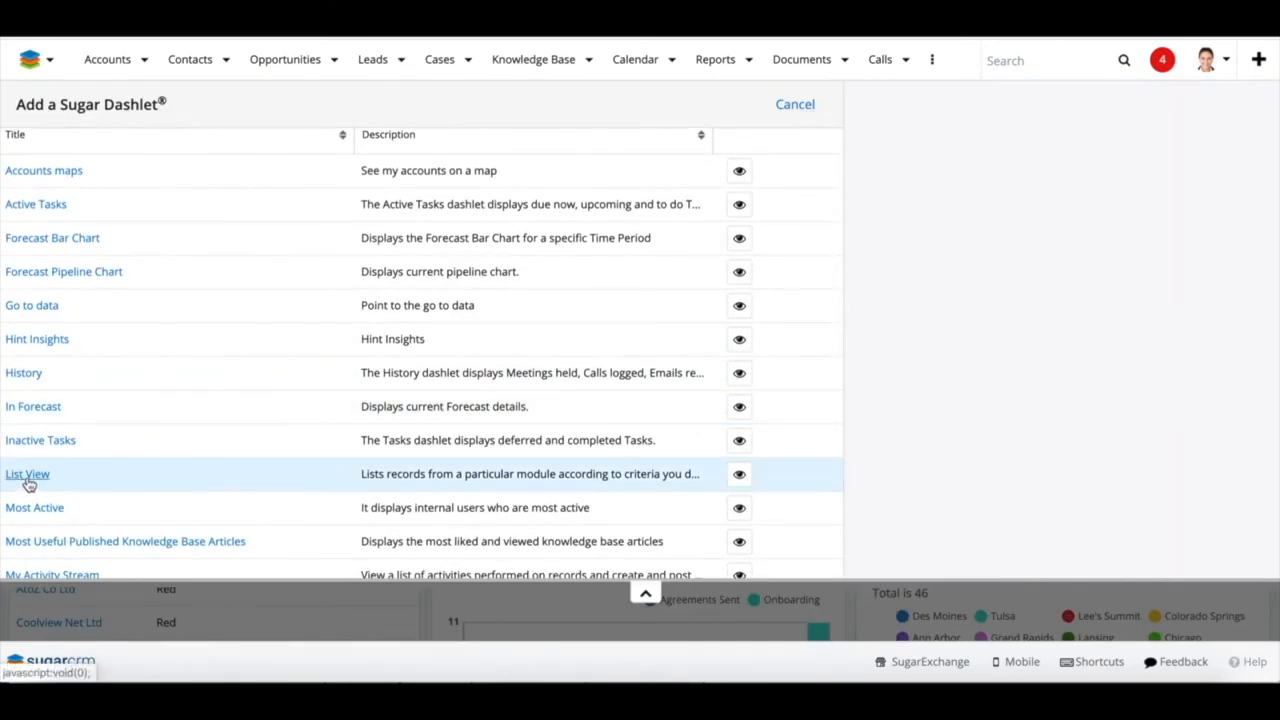
Create an Accounts List View dashlet without the Date Modified, Date Created and Shared Folder columns
click(27, 479)
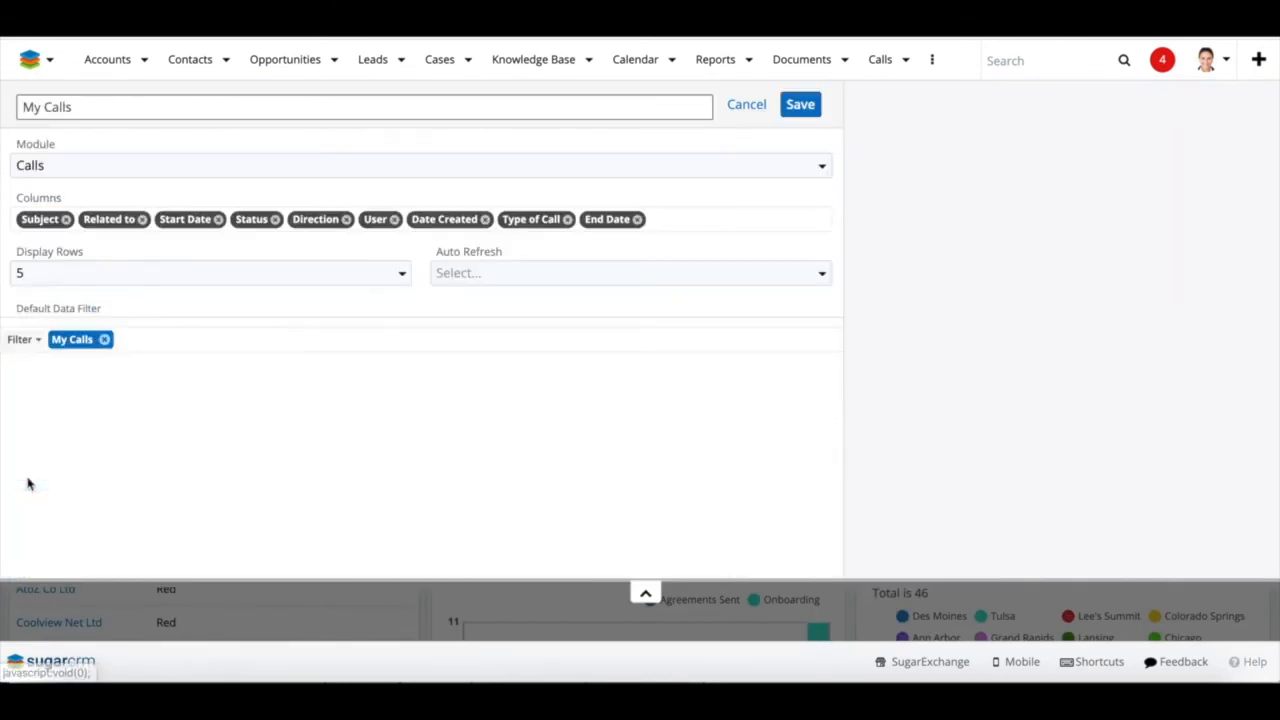
click(135, 164)
click(95, 226)
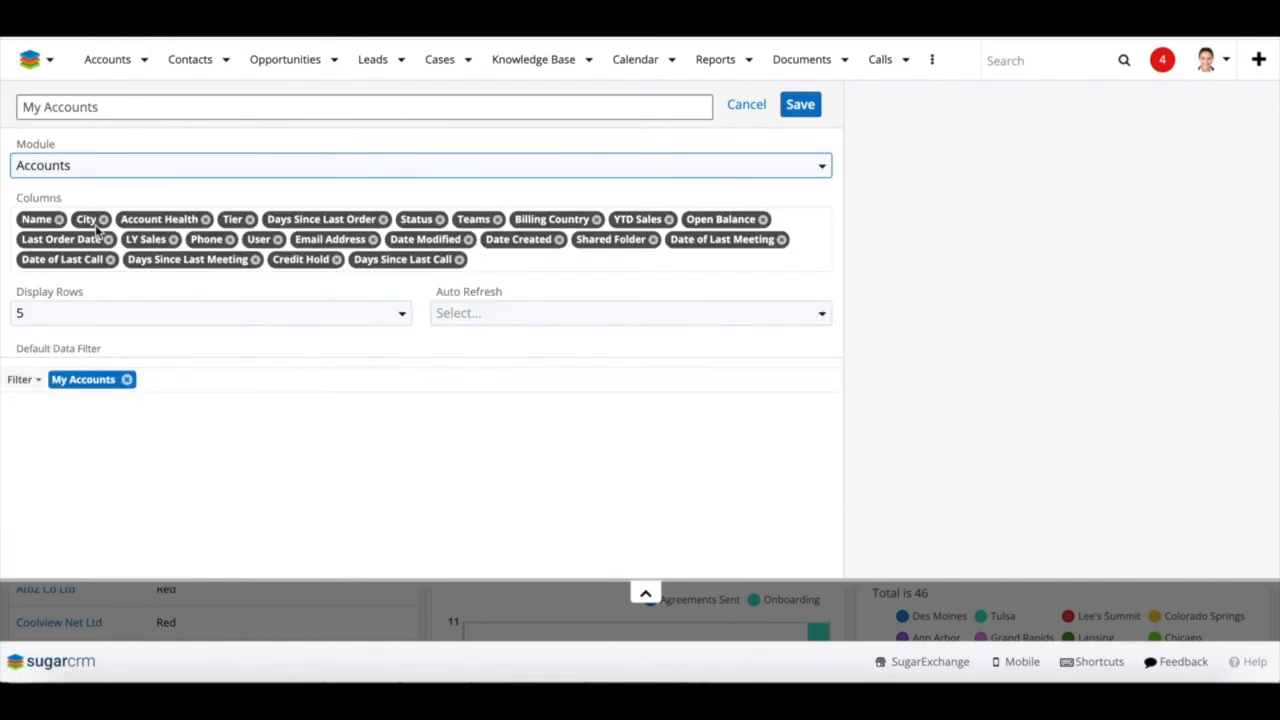
click(467, 241)
click(464, 242)
click(464, 242)
Set the dashlet to show 10 rows and auto-refresh every 1 minute
click(396, 322)
click(350, 388)
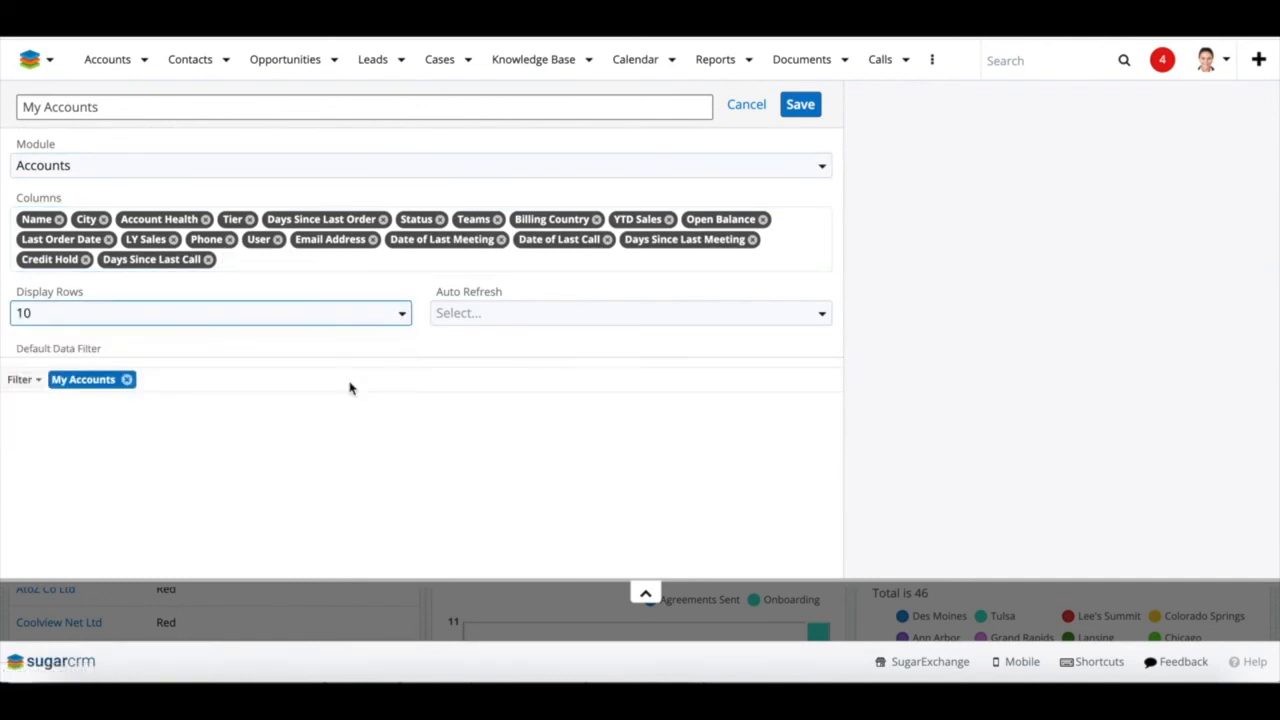
click(469, 317)
click(455, 375)
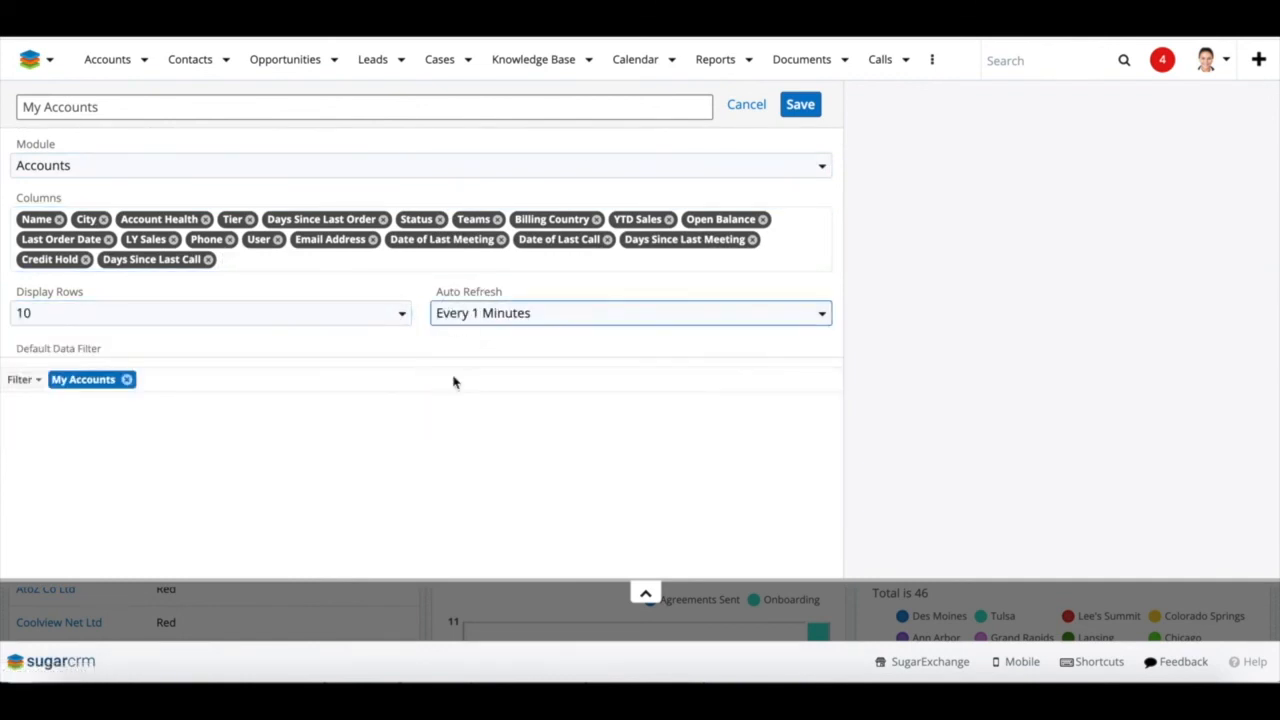
Apply the 'Top 40, Customers, Philly' filter, title it 'My Philly Top 40 Accounts', and save
click(36, 381)
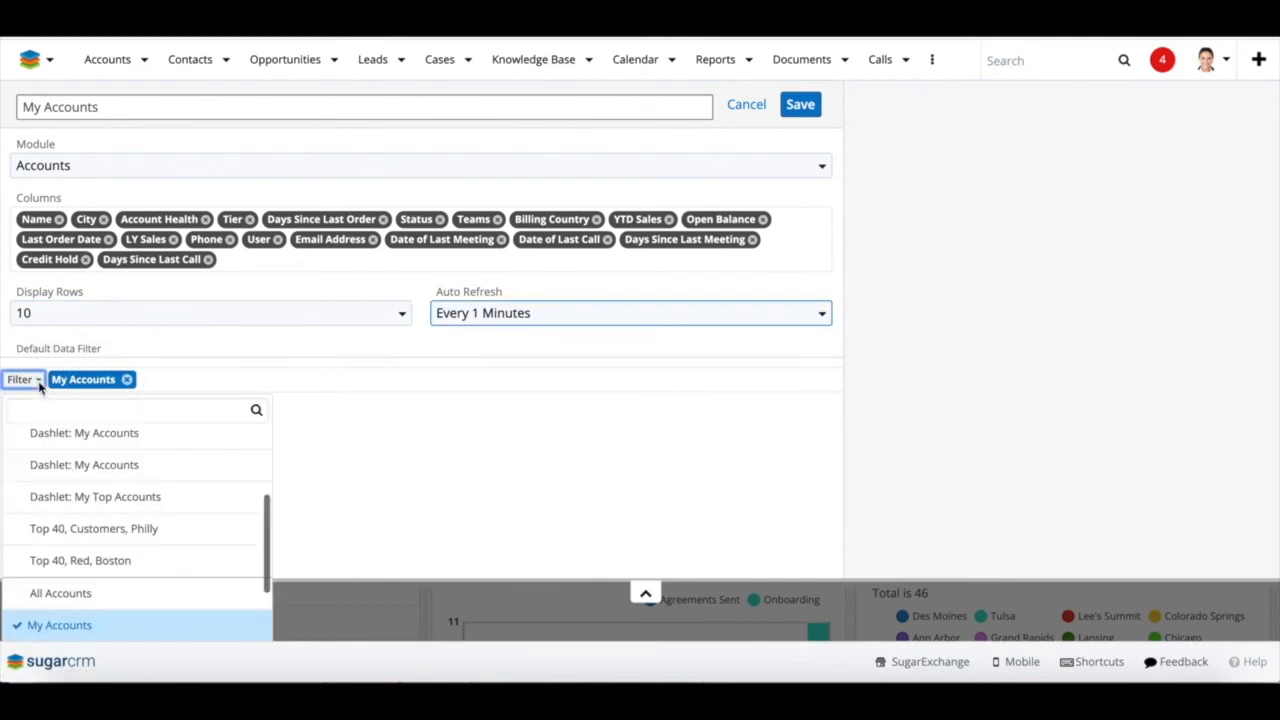
scroll(90, 588, down, 2)
scroll(100, 494, up, 1)
click(110, 475)
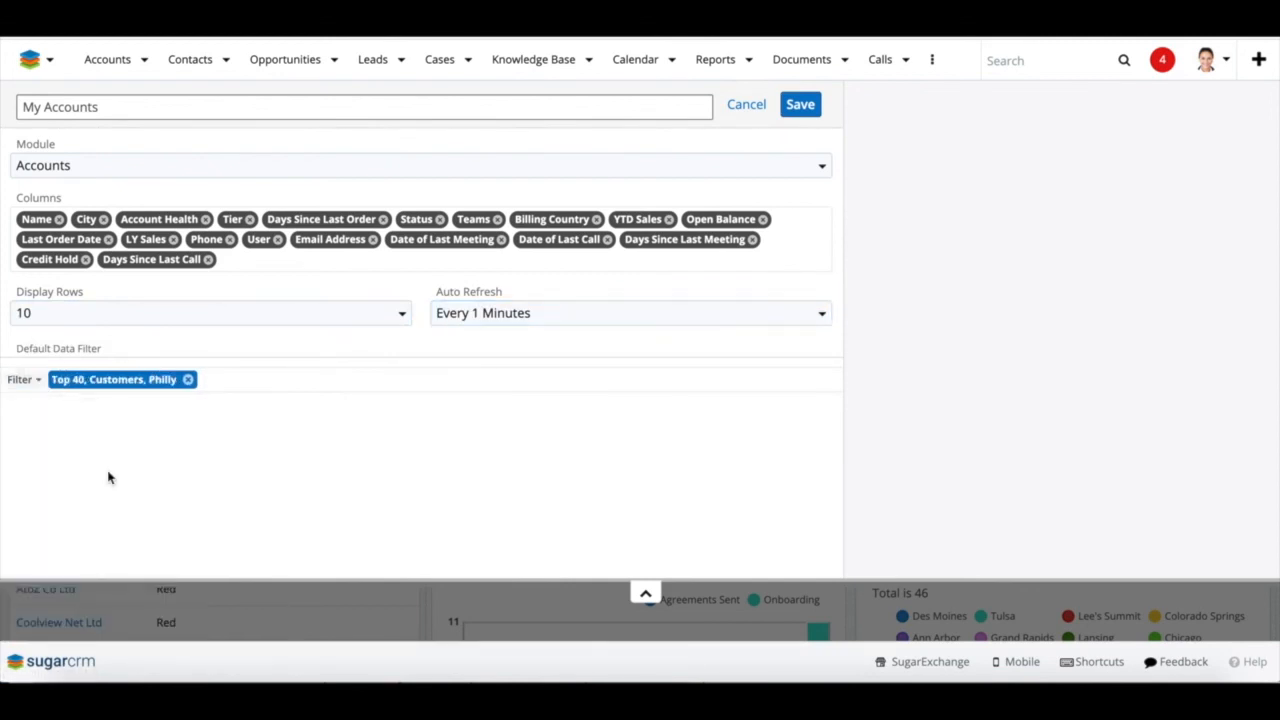
text(Philly )
text(Top 40)
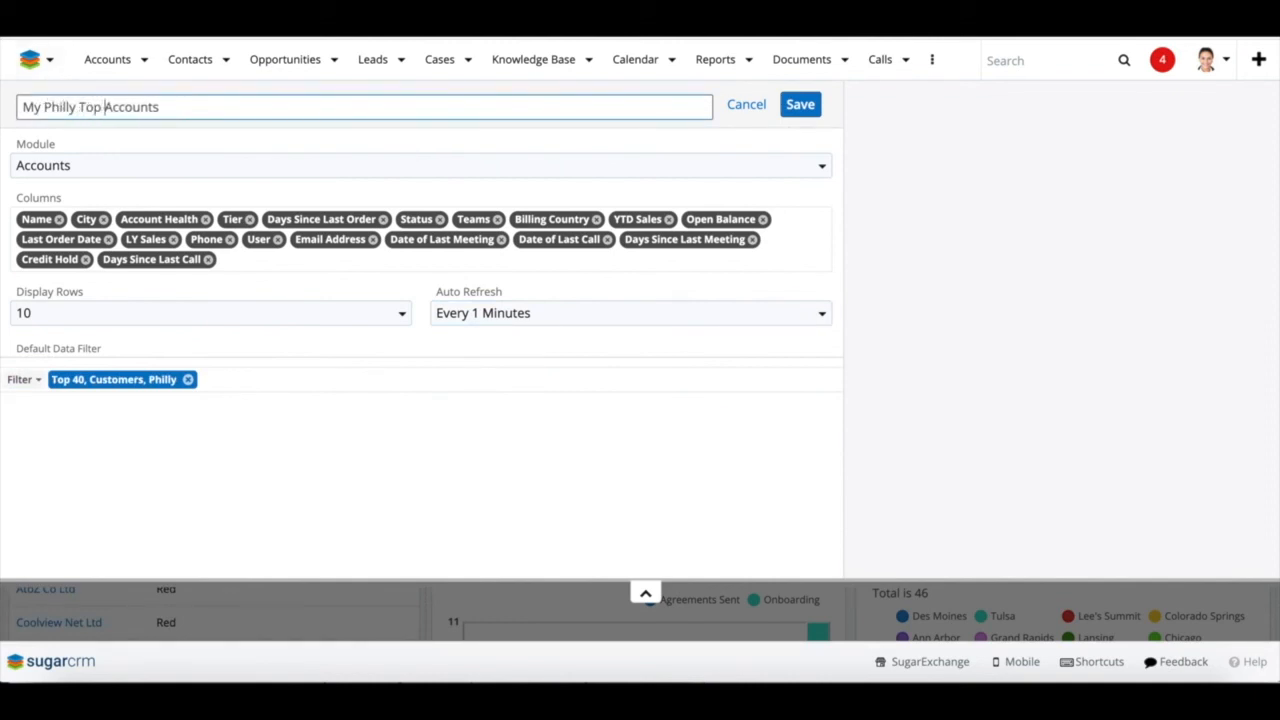
click(802, 106)
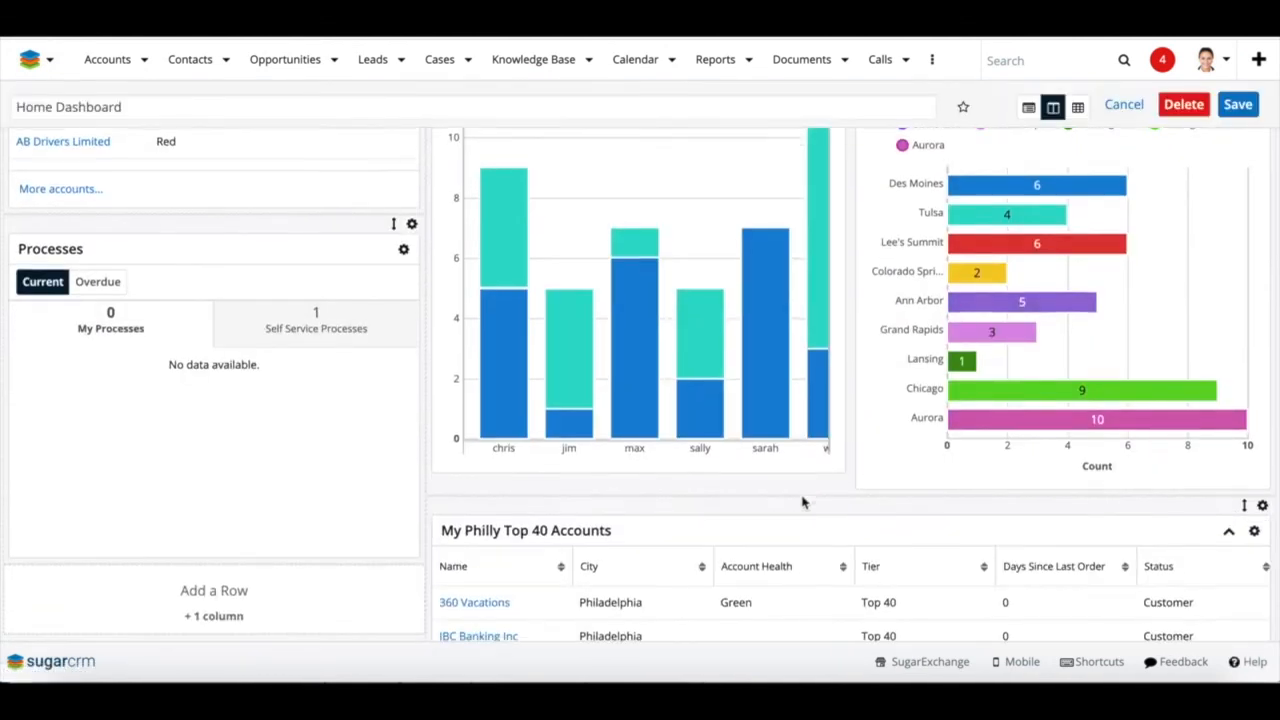
scroll(803, 503, down, 3)
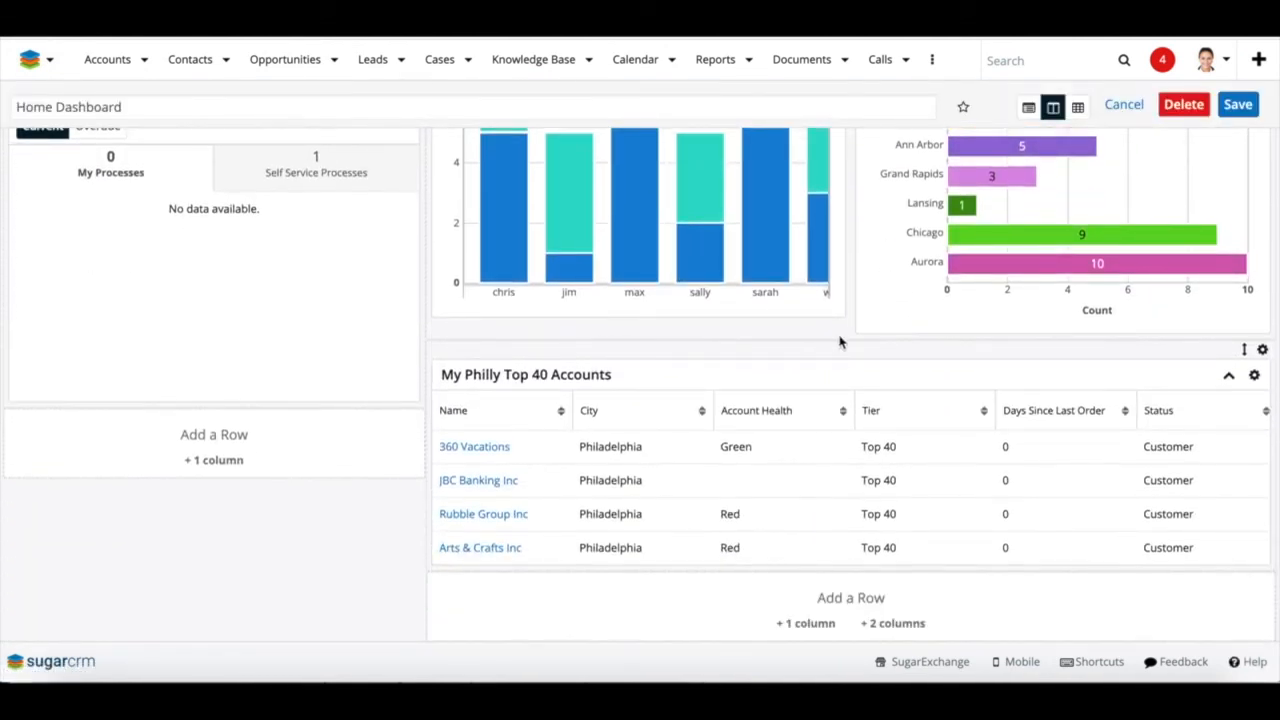